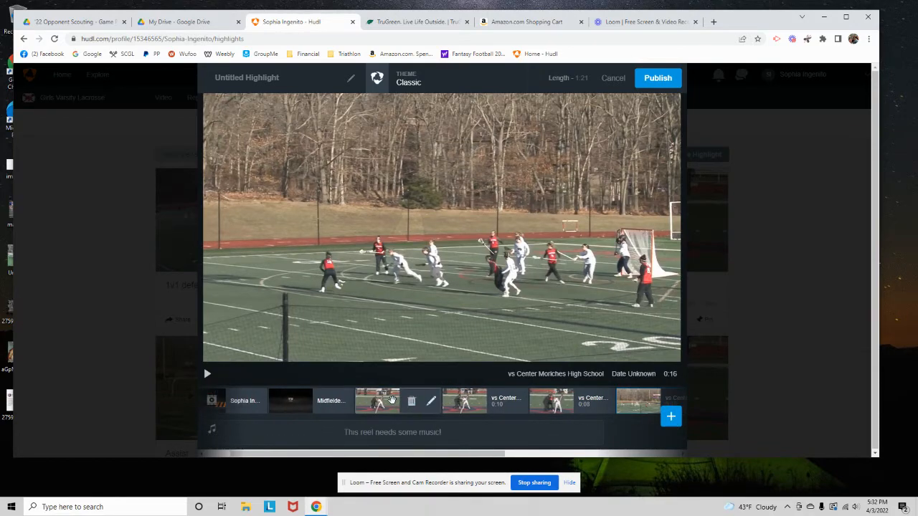
Preview the first three Center Moriches clips in the highlight reel, lasting 0:15, 0:10 and 0:08
{"action": "left_click", "coordinate": [391, 400]}
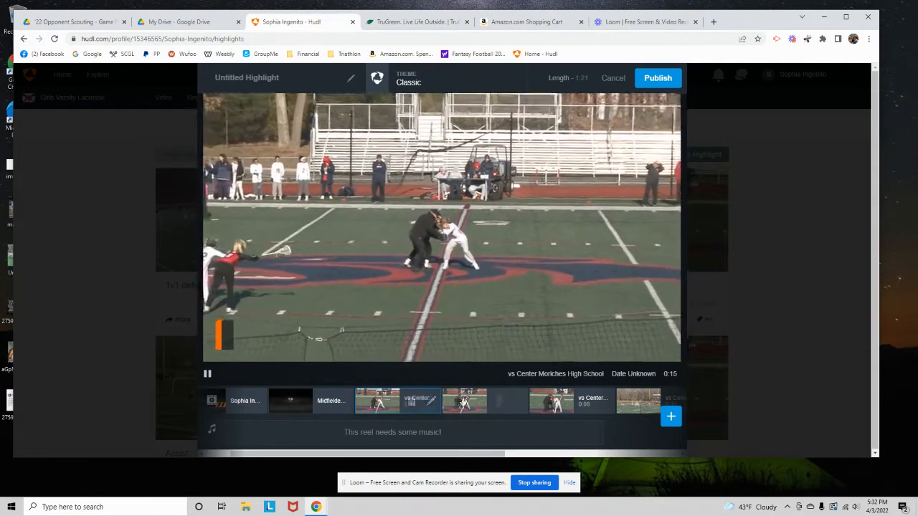
{"action": "left_click", "coordinate": [475, 402]}
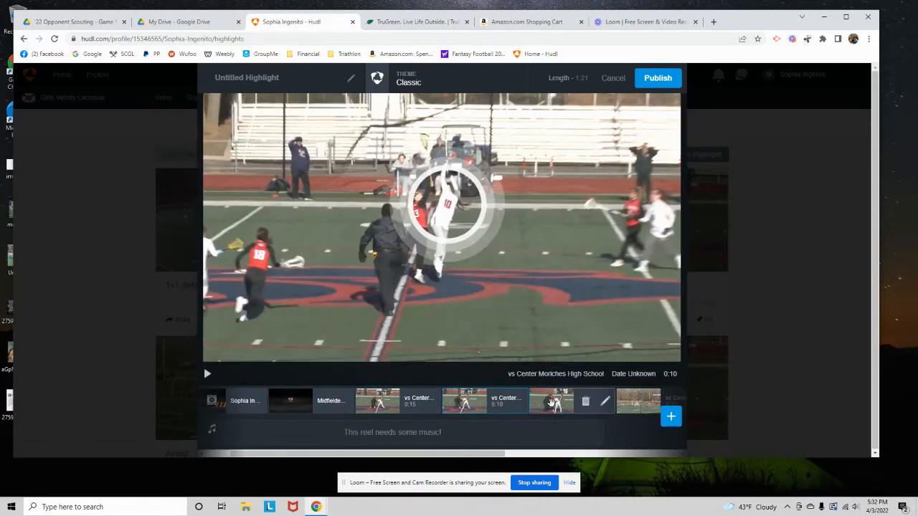
{"action": "left_click", "coordinate": [546, 403]}
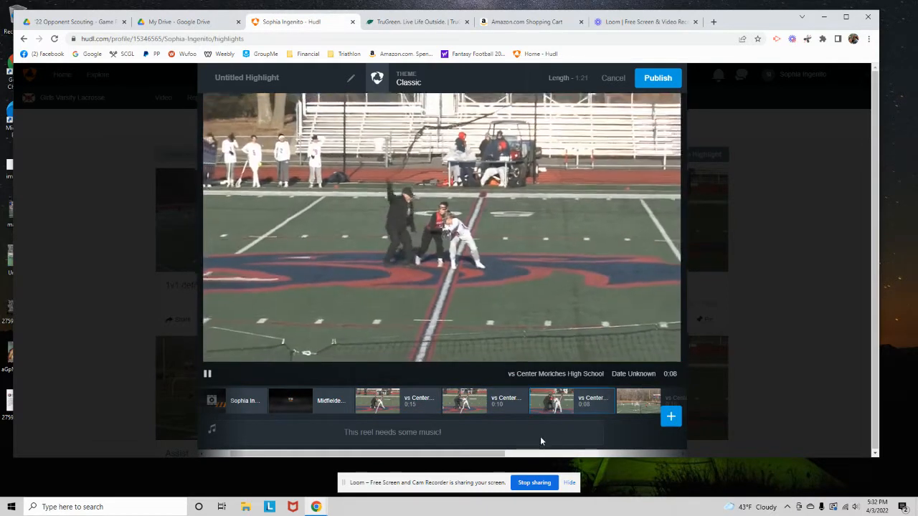
Open the 0:16 Center Moriches clip for editing and place a yellow ring spotlight at about 0:02 around the far-left player in white
{"action": "left_click_drag", "start_coordinate": [470, 454], "coordinate": [581, 446]}
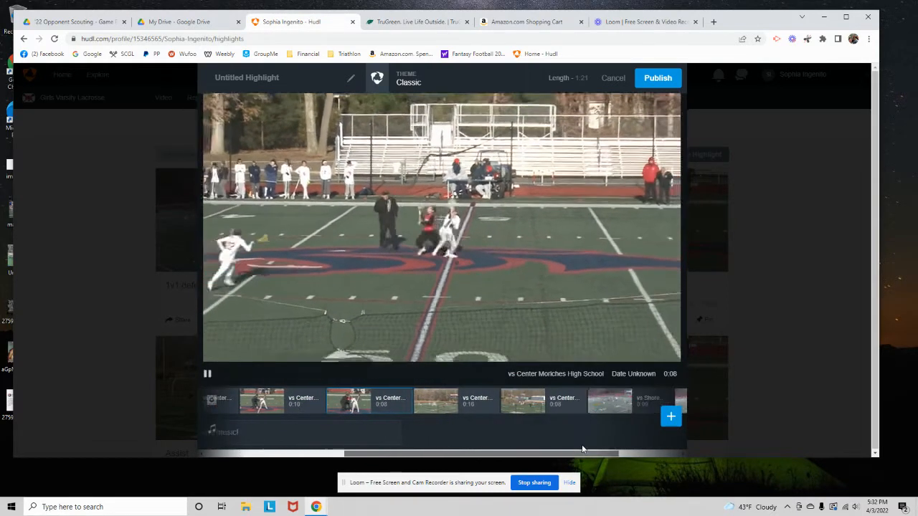
{"action": "left_click", "coordinate": [444, 403]}
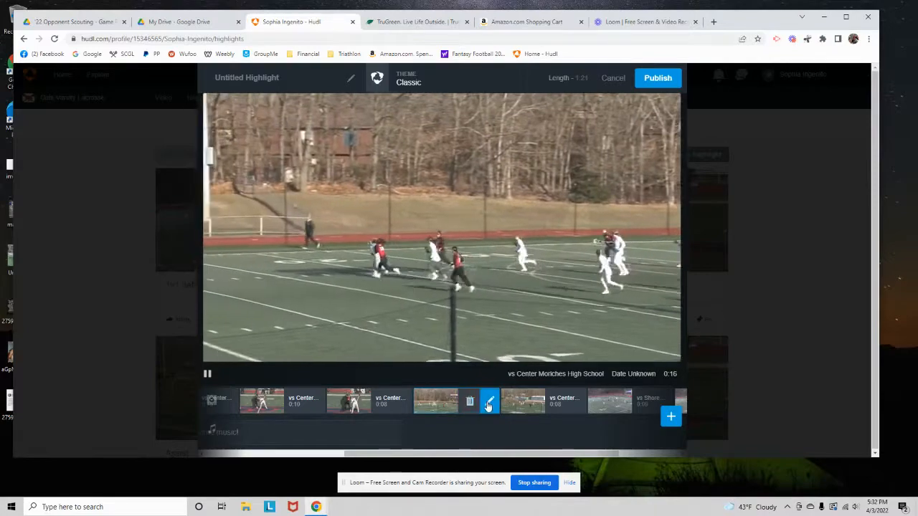
{"action": "left_click", "coordinate": [488, 402]}
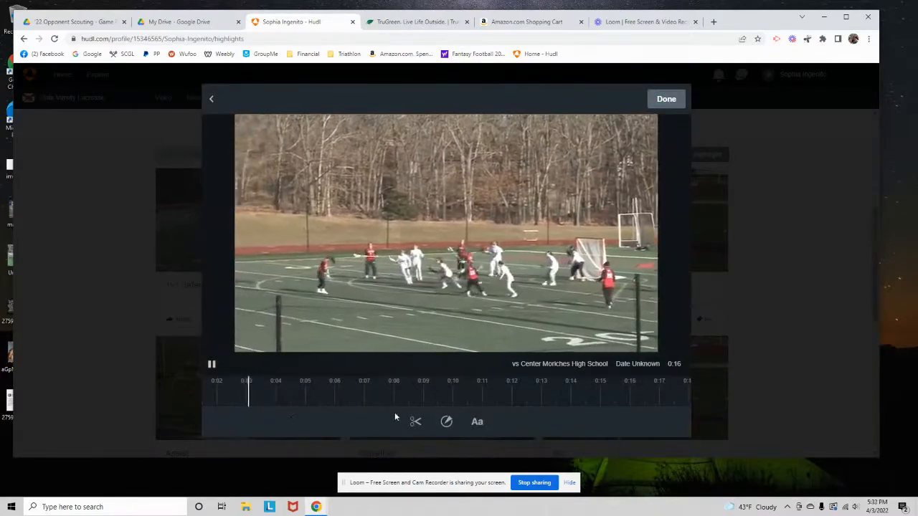
{"action": "left_click", "coordinate": [447, 422]}
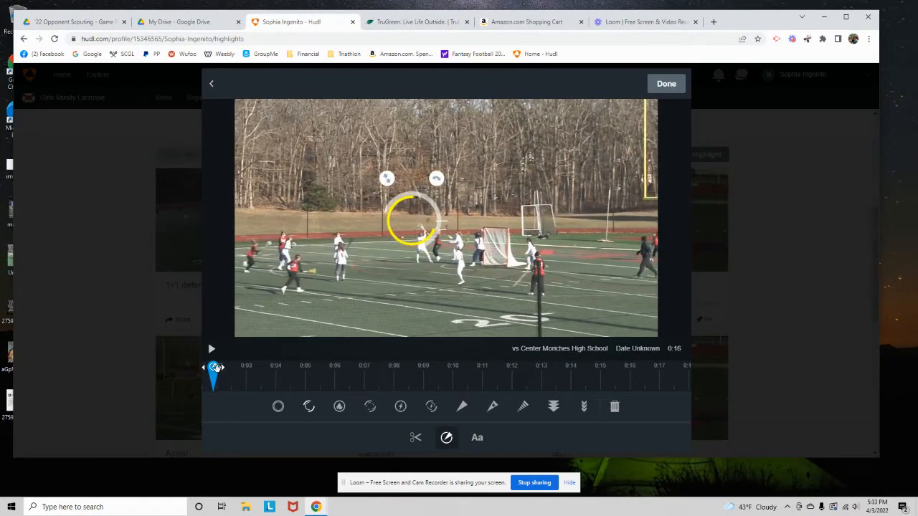
{"action": "left_click_drag", "start_coordinate": [213, 368], "coordinate": [218, 367]}
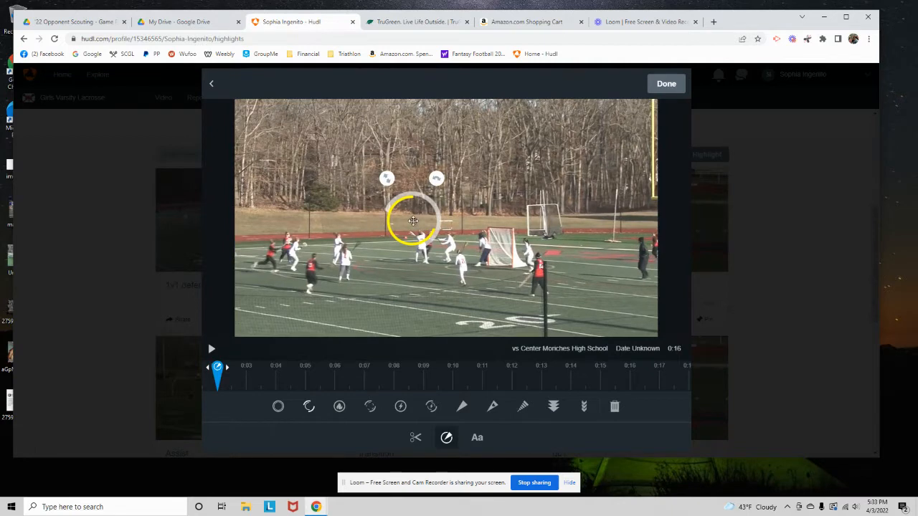
{"action": "left_click_drag", "start_coordinate": [413, 221], "coordinate": [298, 253]}
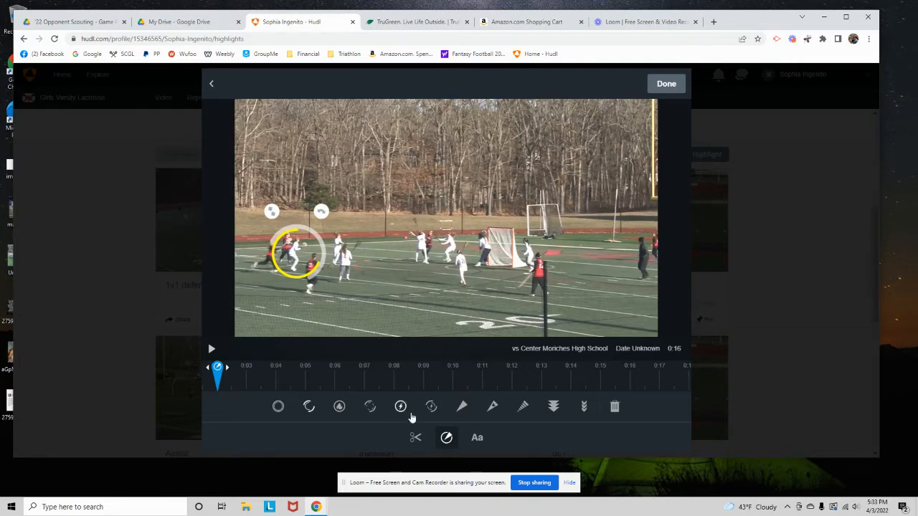
Add a text caption to the clip, beginning with "Creates Turnovers leading to"
{"action": "left_click", "coordinate": [477, 438]}
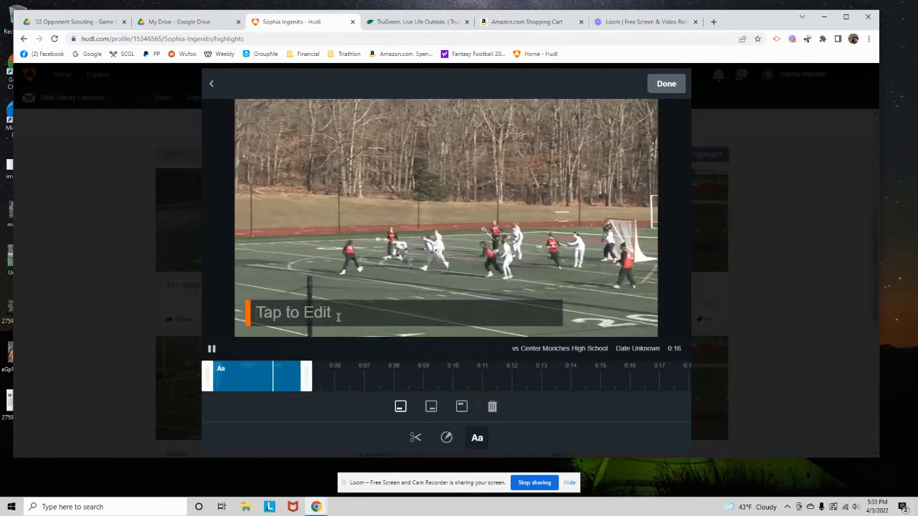
{"action": "left_click", "coordinate": [338, 317]}
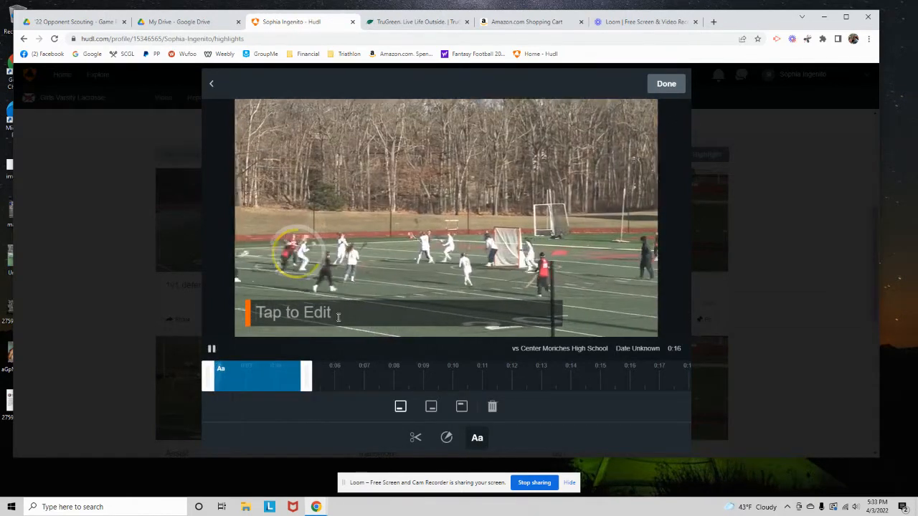
{"action": "type", "text": "Creates Tu"}
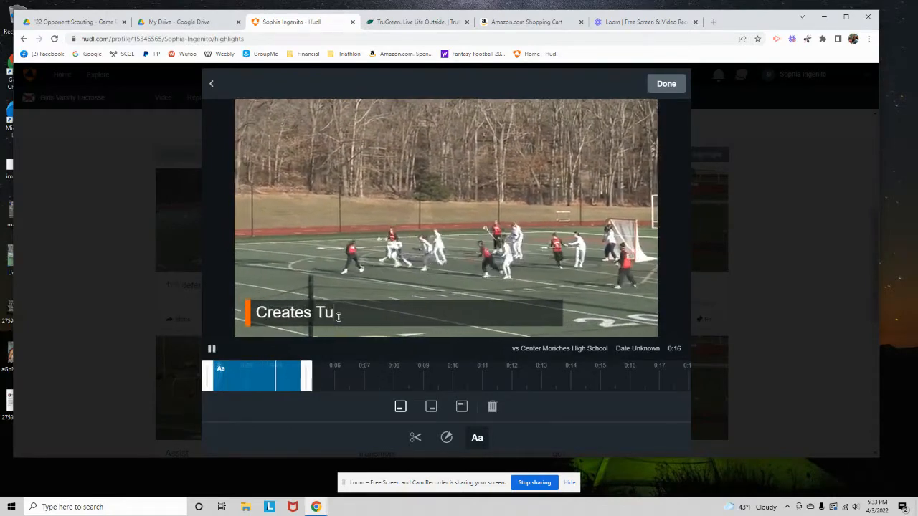
{"action": "type", "text": "rnovers a"}
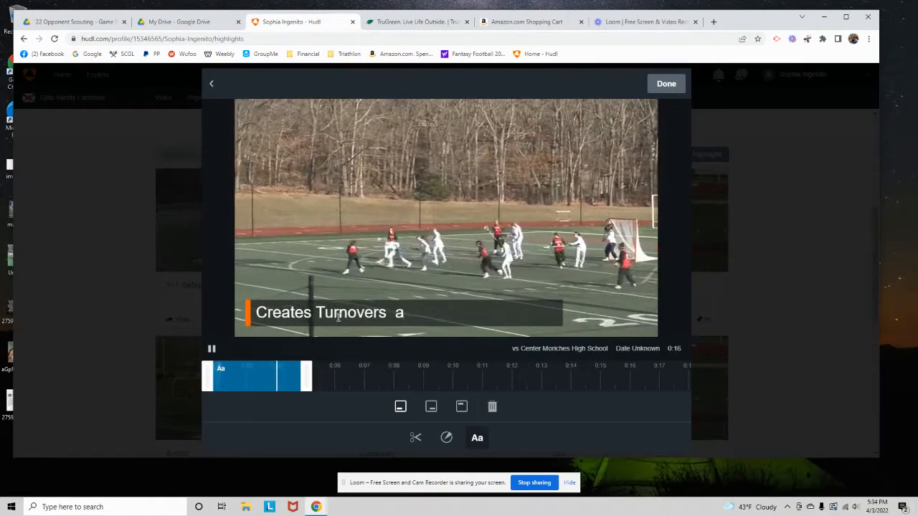
{"action": "key", "text": "BackSpace"}
{"action": "key", "text": "BackSpace"}
{"action": "type", "text": "leading to "}
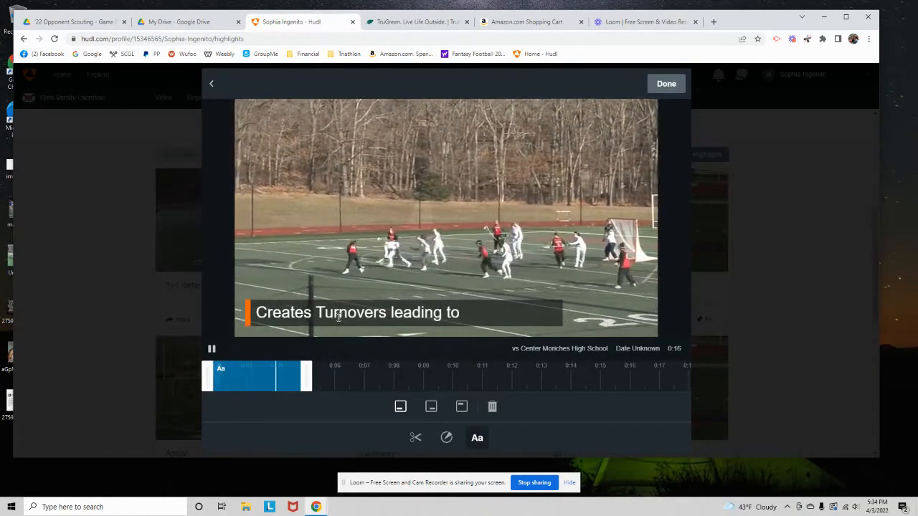
{"action": "type", "text": "transi"}
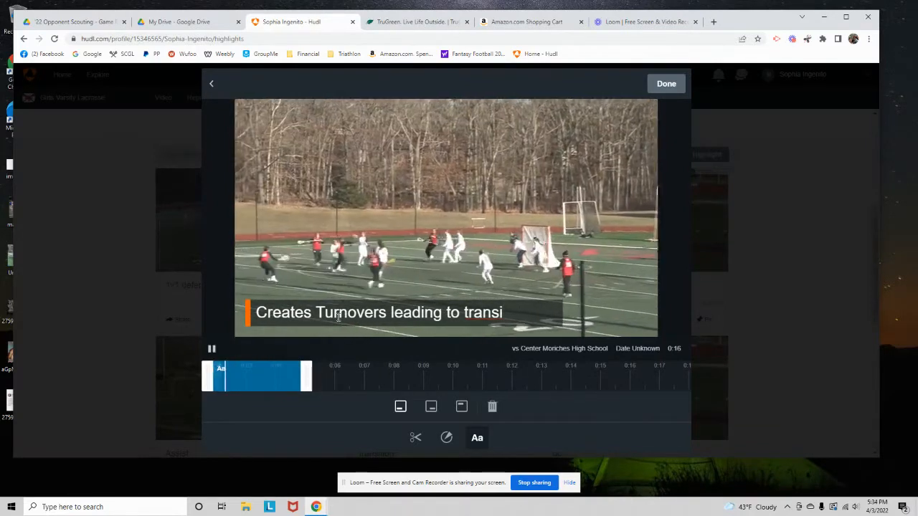
Reword the end of the caption so that it reads "Creates Turnovers leads to offense"
{"action": "key", "text": "BackSpace"}
{"action": "key", "text": "BackSpace"}
{"action": "key", "text": "BackSpace"}
{"action": "key", "text": "BackSpace"}
{"action": "key", "text": "BackSpace"}
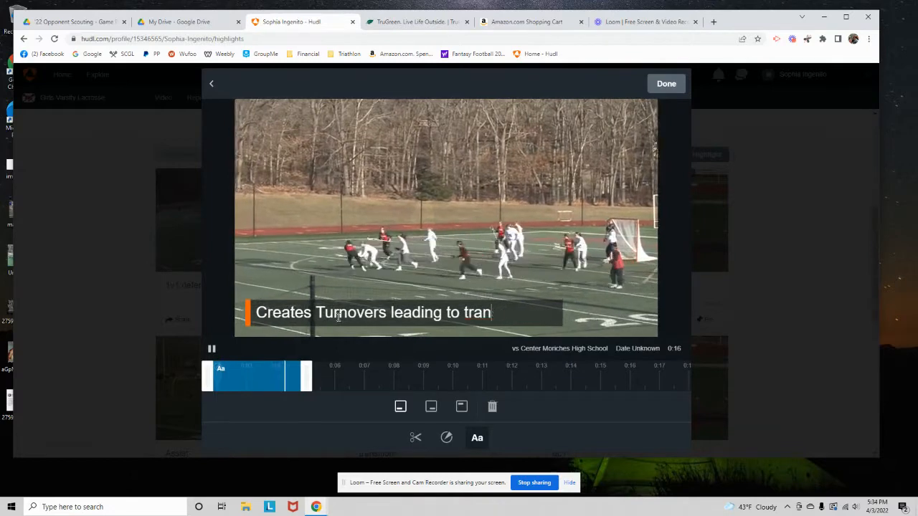
{"action": "key", "text": "BackSpace"}
{"action": "key", "text": "BackSpace"}
{"action": "key", "text": "BackSpace"}
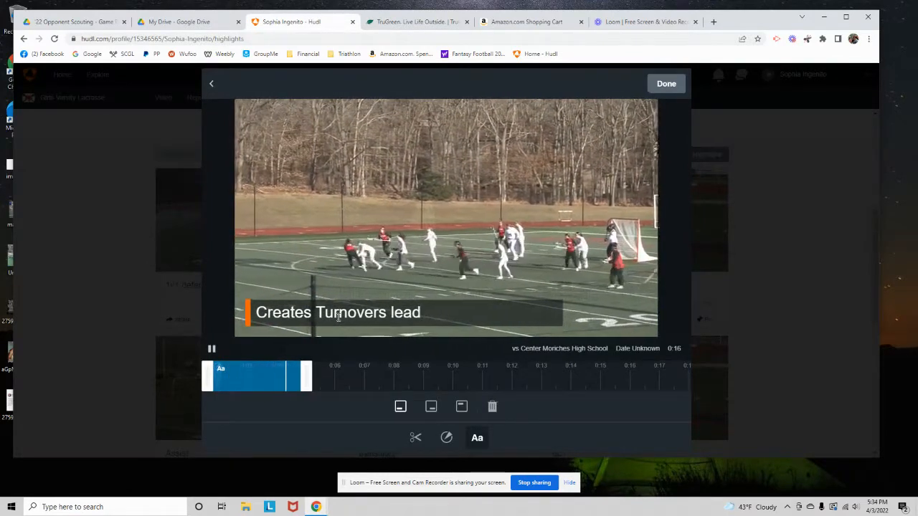
{"action": "type", "text": "s"}
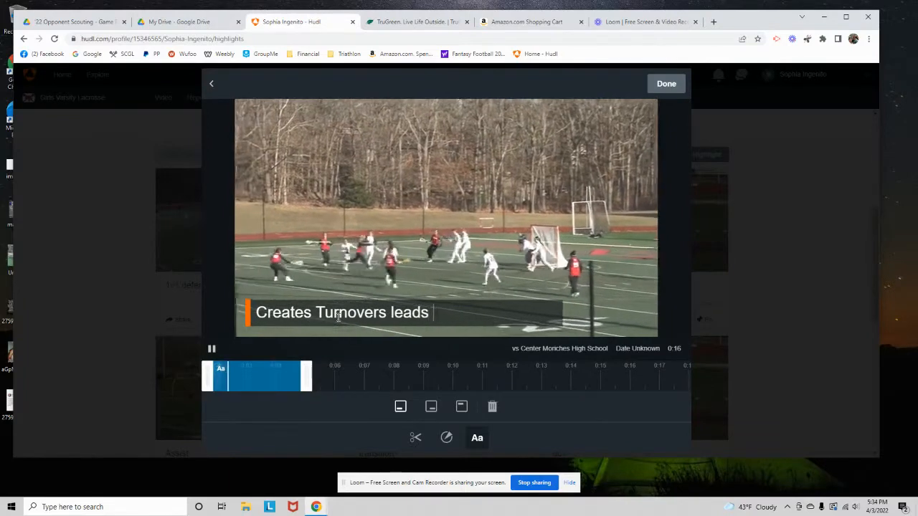
{"action": "type", "text": " to offense"}
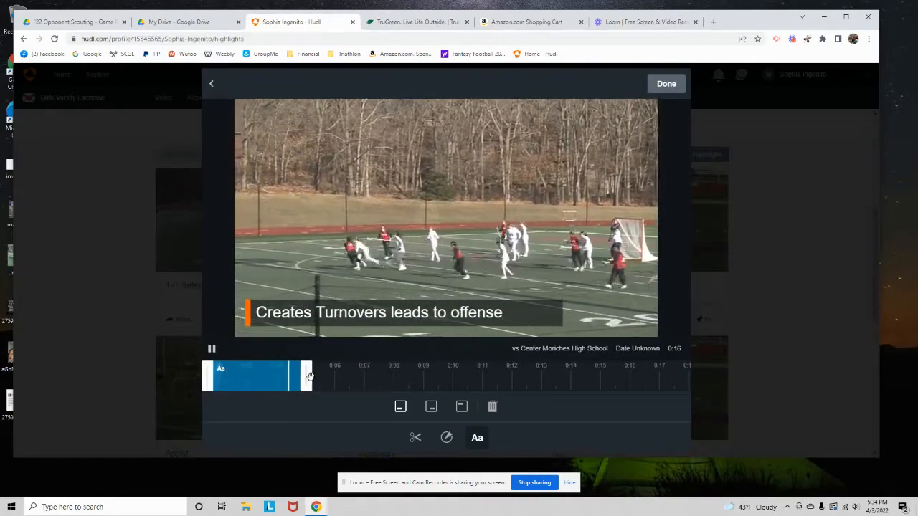
Extend the caption's duration to about 0:17 on the clip timeline and finish editing the clip
{"action": "left_click_drag", "start_coordinate": [308, 377], "coordinate": [656, 376]}
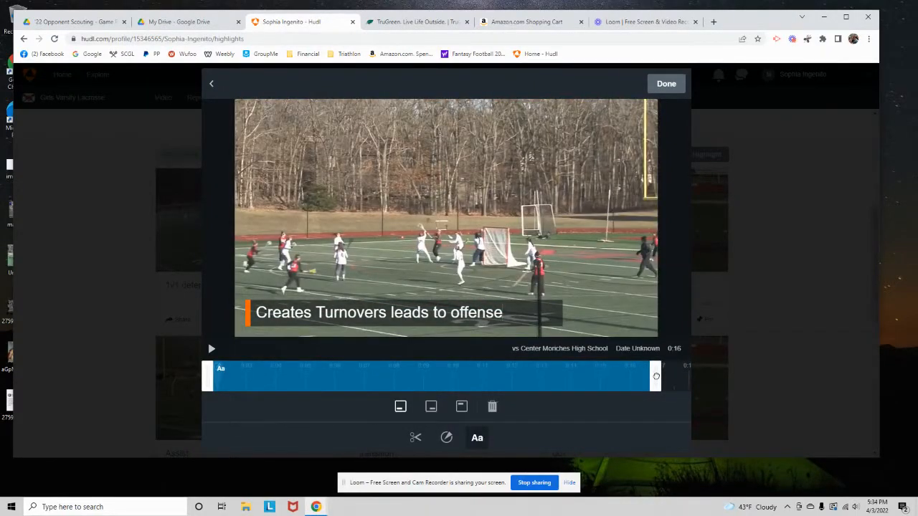
{"action": "left_click", "coordinate": [446, 437]}
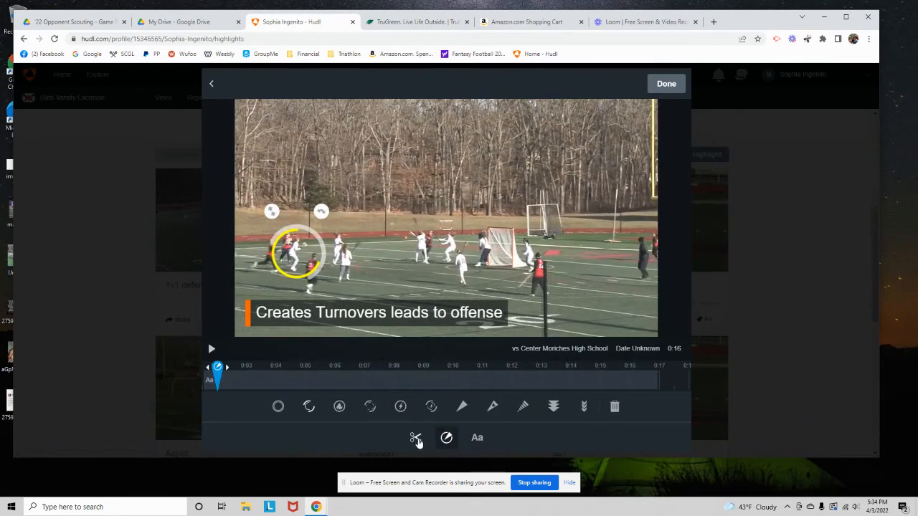
{"action": "left_click", "coordinate": [478, 439]}
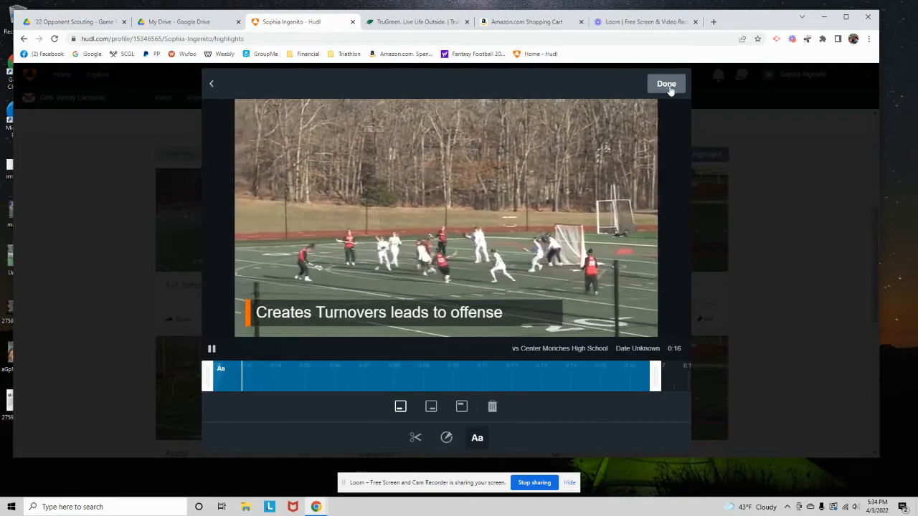
{"action": "left_click", "coordinate": [667, 85]}
Move the 0:09 Shoreham-Wading River clip directly after the 0:16 Center Moriches clip in the reel
{"action": "mouse_move", "coordinate": [517, 404]}
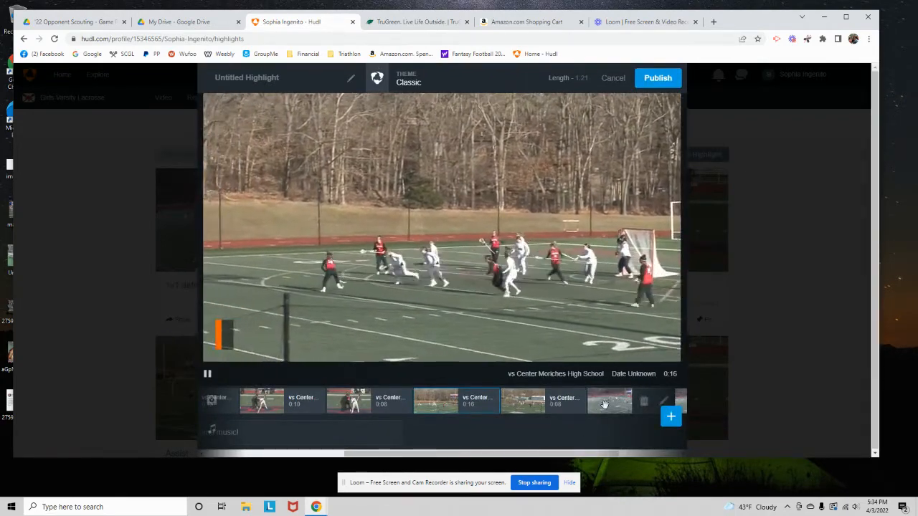
{"action": "left_click", "coordinate": [604, 404]}
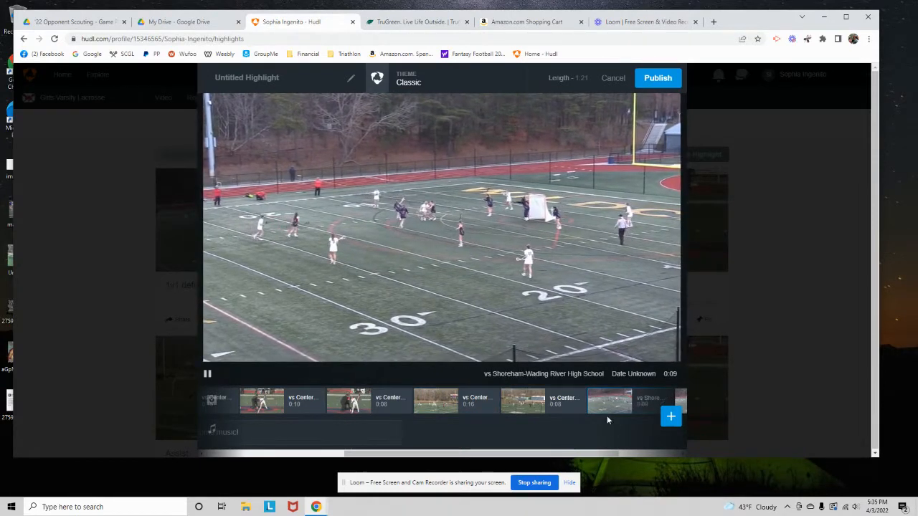
{"action": "left_click_drag", "start_coordinate": [607, 402], "coordinate": [483, 402]}
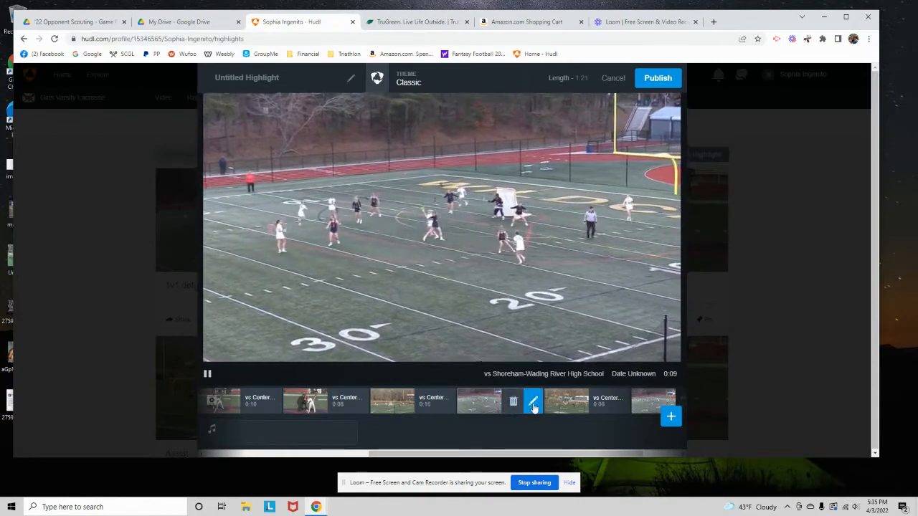
Open the Shoreham-Wading River clip for editing and add a small white ring spotlight at about 0:06 around the defender
{"action": "left_click", "coordinate": [534, 404]}
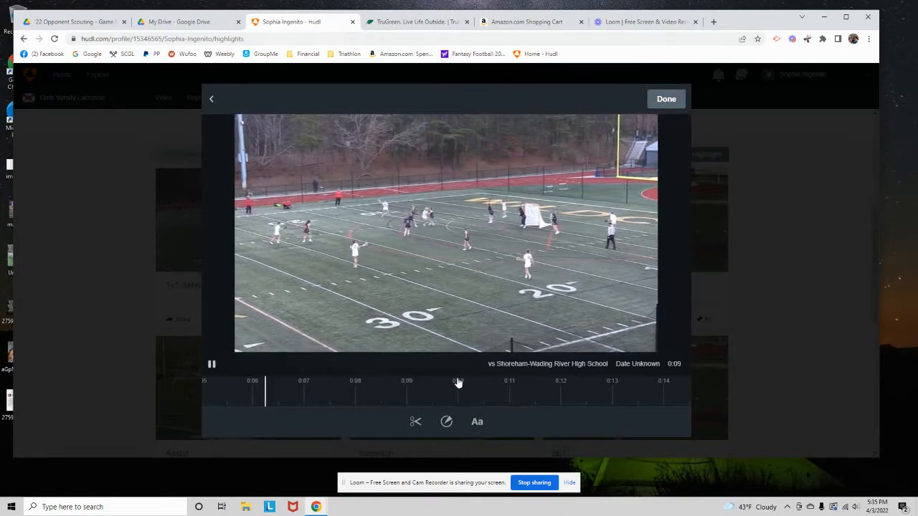
{"action": "left_click", "coordinate": [446, 421]}
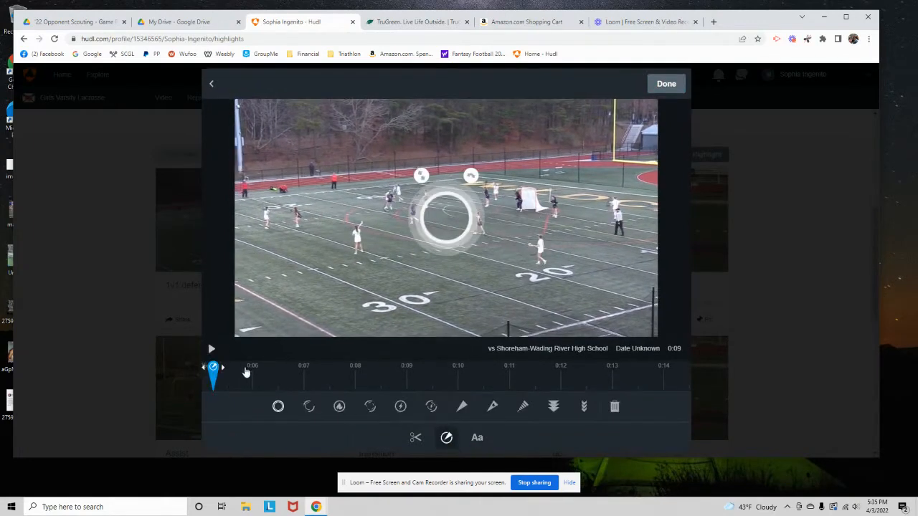
{"action": "left_click_drag", "start_coordinate": [213, 367], "coordinate": [254, 369]}
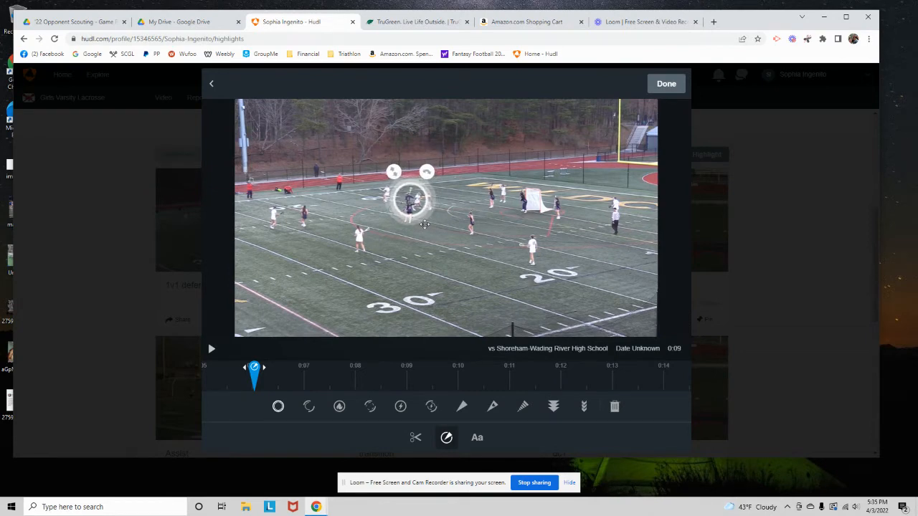
Add the caption "Excellent 1 on 1 defender in space", extend it to about 0:13 on the timeline, and finish editing the clip
{"action": "left_click", "coordinate": [478, 439]}
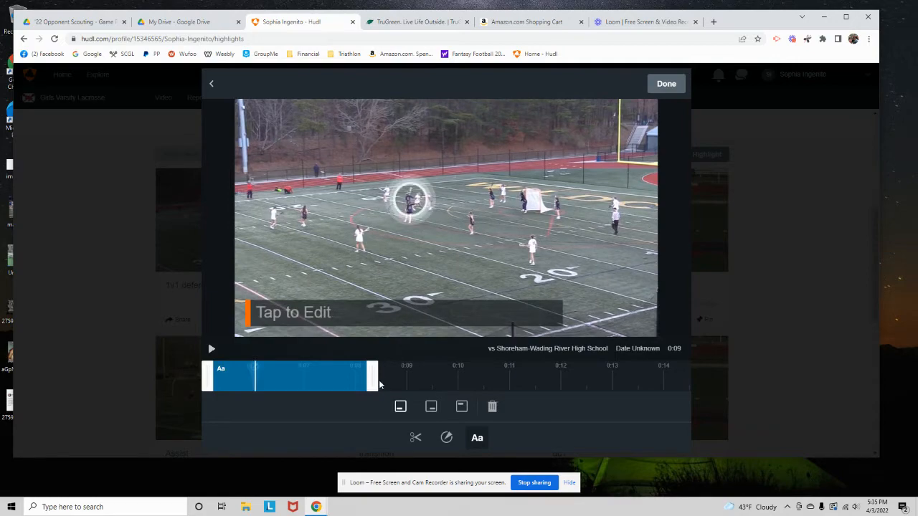
{"action": "left_click_drag", "start_coordinate": [372, 380], "coordinate": [618, 379]}
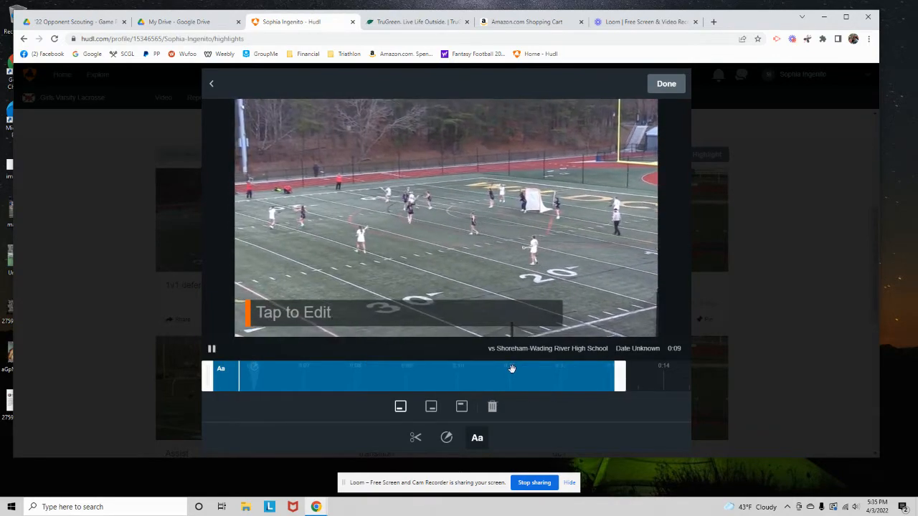
{"action": "left_click", "coordinate": [293, 314]}
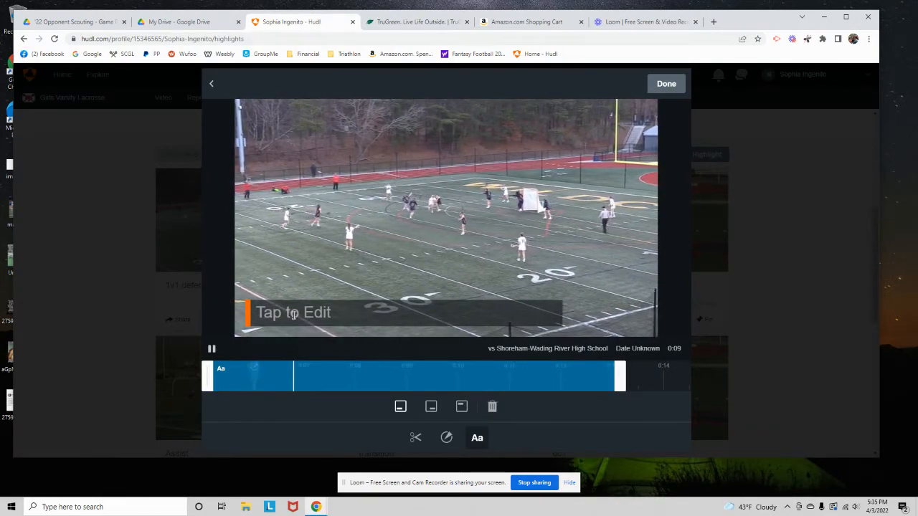
{"action": "type", "text": "Excellent 1 on 1 defender in"}
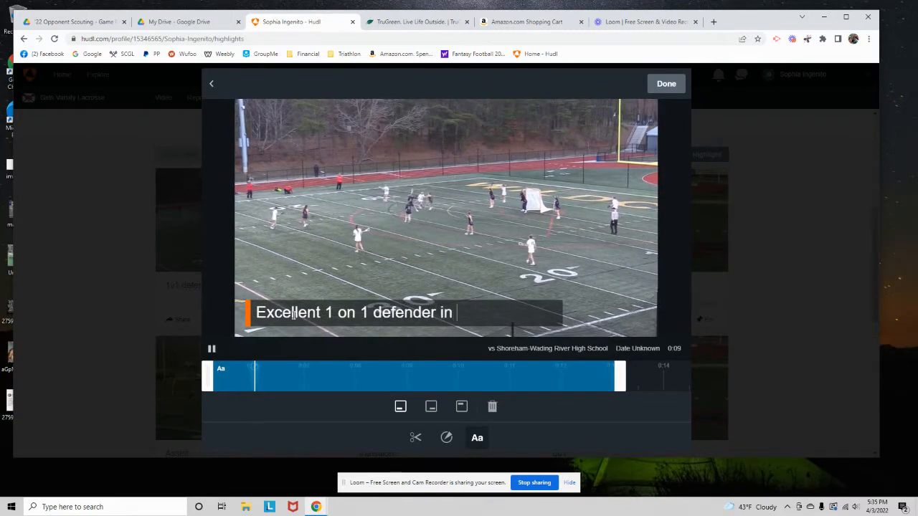
{"action": "type", "text": "open"}
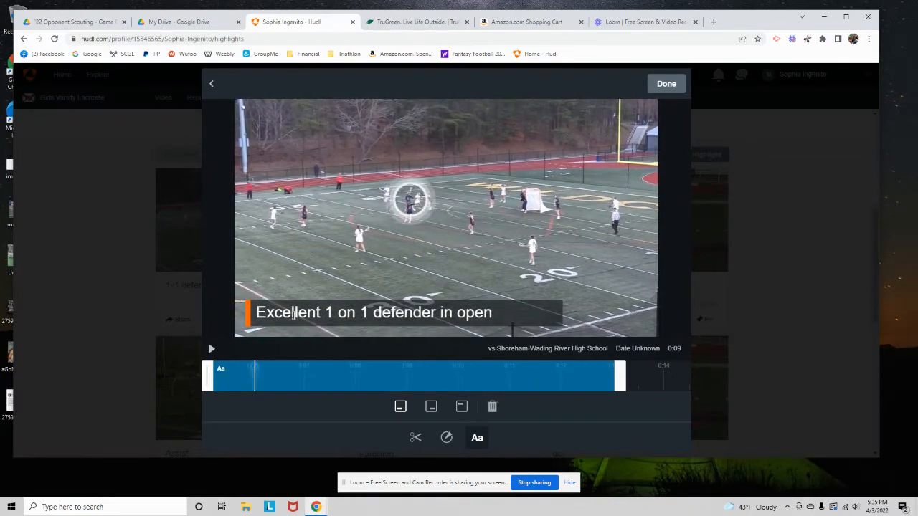
{"action": "key", "text": "BackSpace"}
{"action": "key", "text": "BackSpace"}
{"action": "key", "text": "BackSpace"}
{"action": "key", "text": "BackSpace"}
{"action": "type", "text": "space"}
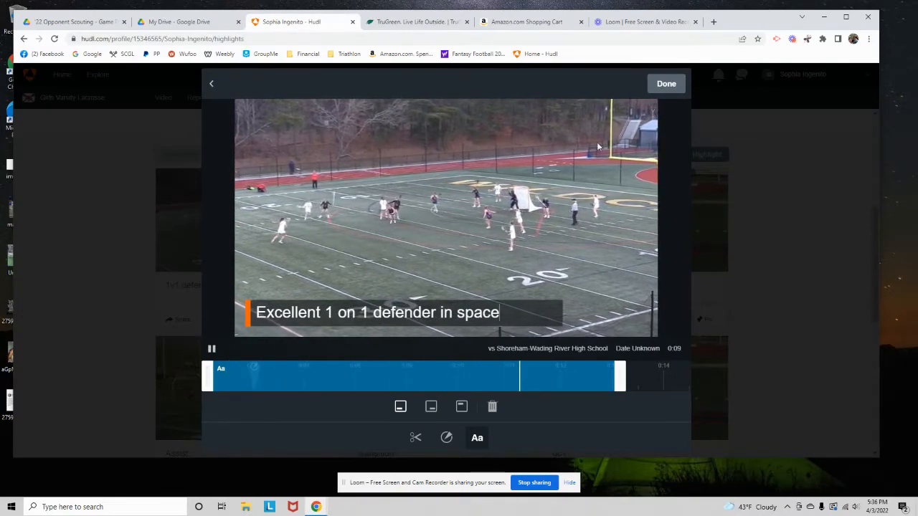
{"action": "left_click", "coordinate": [667, 84]}
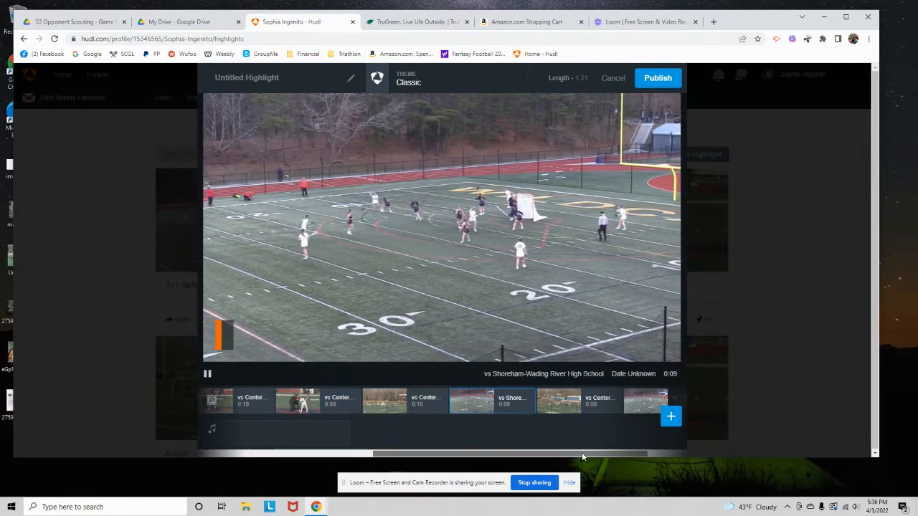
Remove the Shoreham-Wading River clip at the end of the reel and confirm its removal
{"action": "left_click_drag", "start_coordinate": [582, 452], "coordinate": [607, 451]}
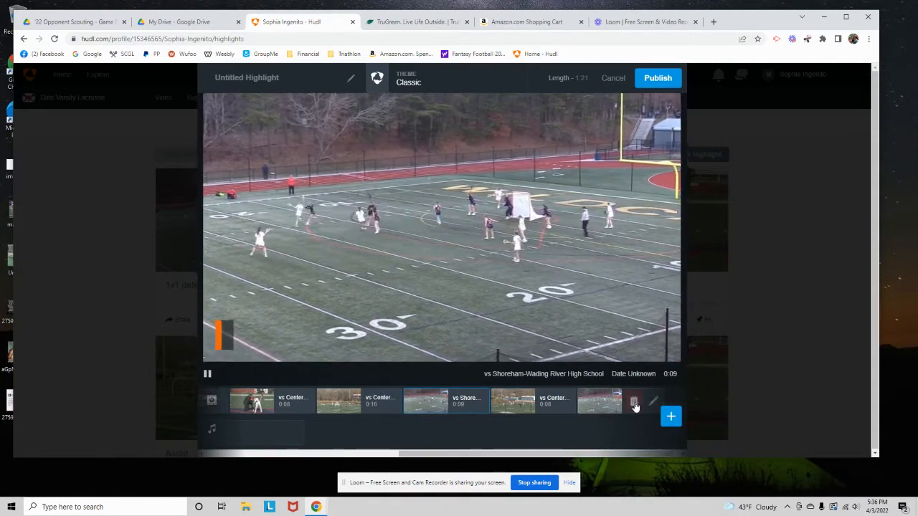
{"action": "left_click", "coordinate": [636, 404]}
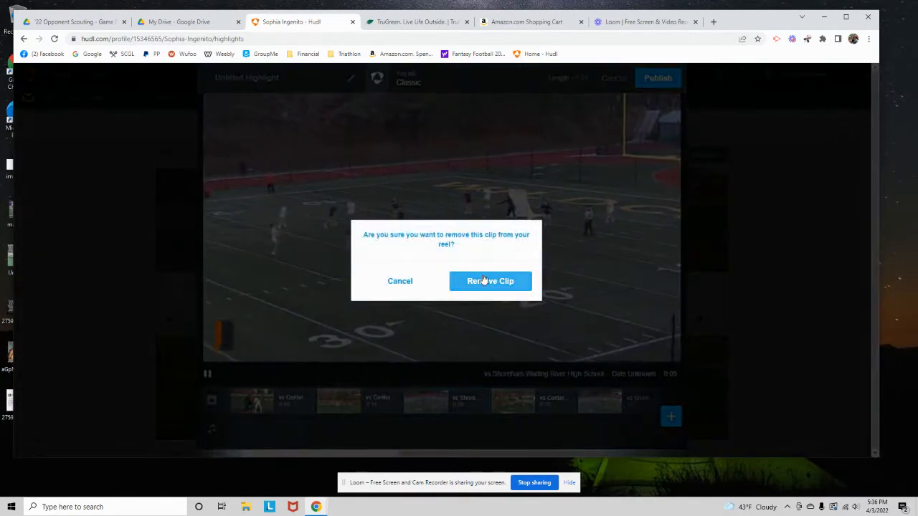
{"action": "left_click", "coordinate": [483, 281]}
Open the reel's last Center Moriches clip for editing and trim it to run from about 0:05 to 0:13
{"action": "mouse_move", "coordinate": [589, 403]}
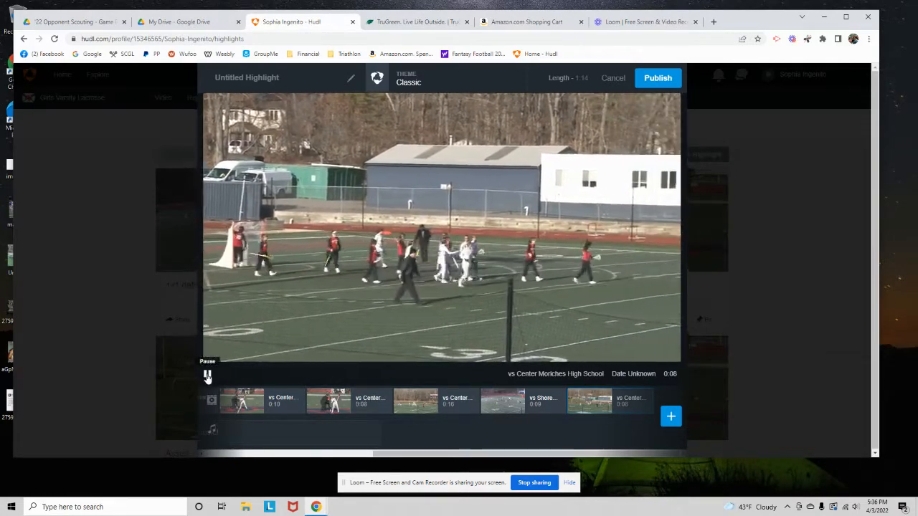
{"action": "left_click", "coordinate": [207, 374]}
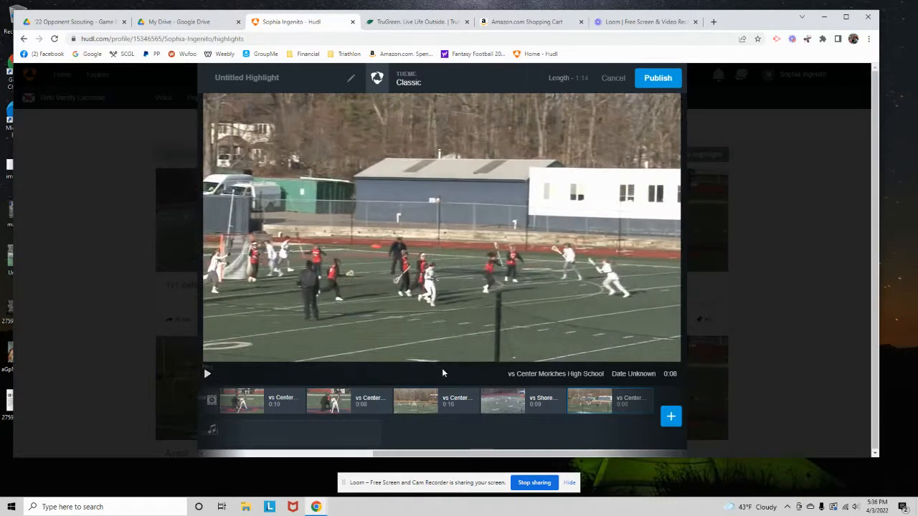
{"action": "left_click", "coordinate": [641, 404]}
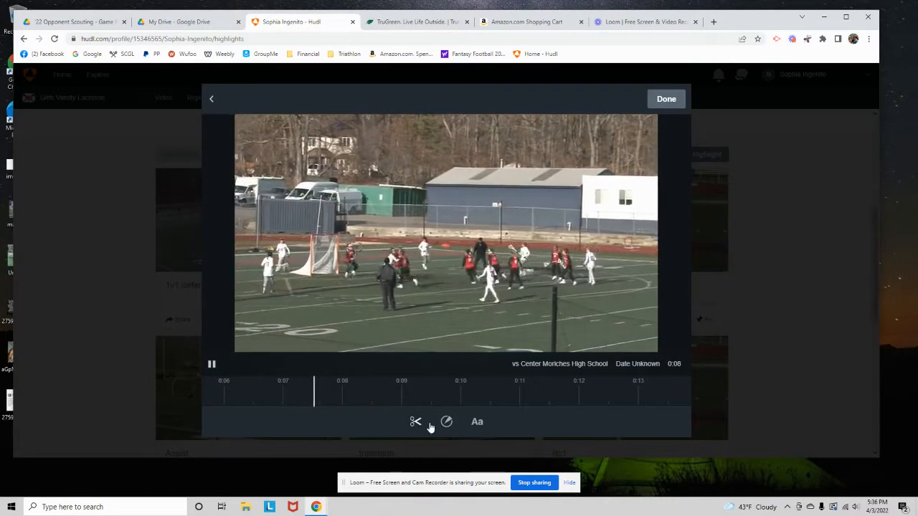
{"action": "left_click", "coordinate": [417, 423]}
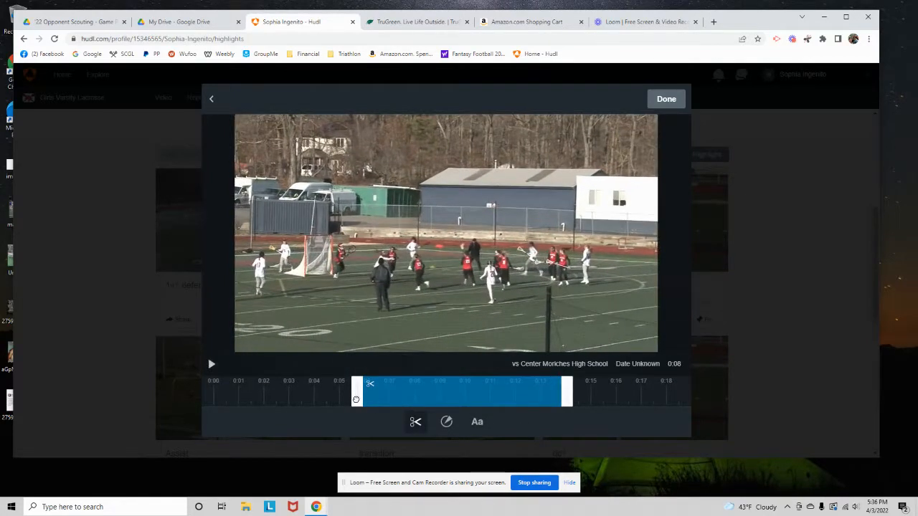
{"action": "left_click_drag", "start_coordinate": [356, 400], "coordinate": [327, 398]}
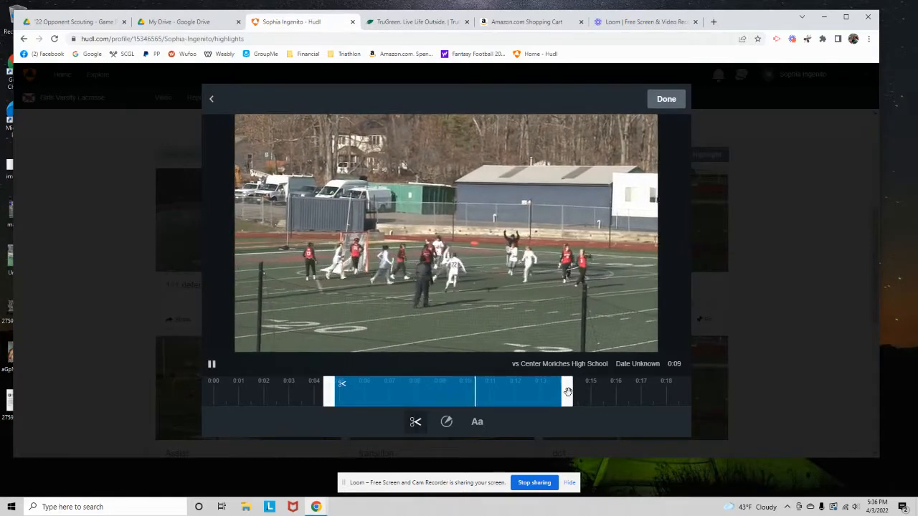
{"action": "left_click_drag", "start_coordinate": [567, 392], "coordinate": [550, 393]}
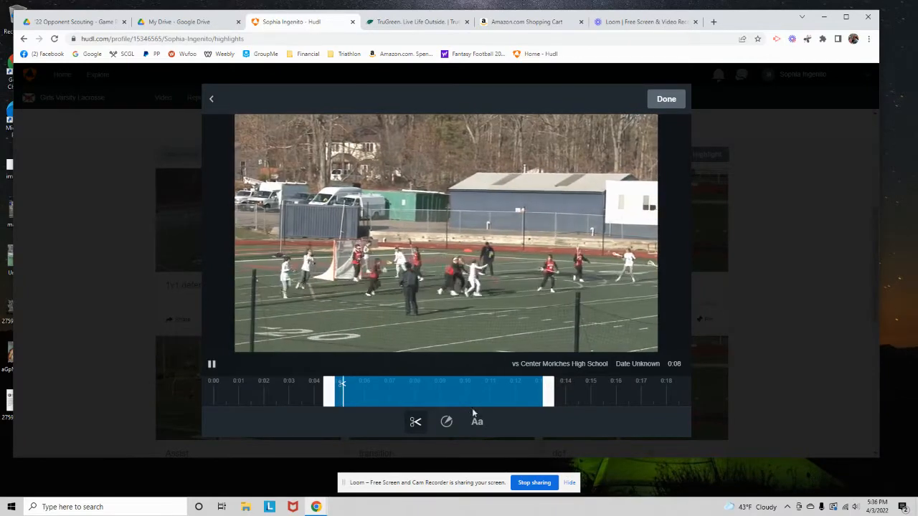
Add a white ring spotlight at about 0:06 around the white-shirted player farthest from the goal
{"action": "left_click", "coordinate": [448, 423]}
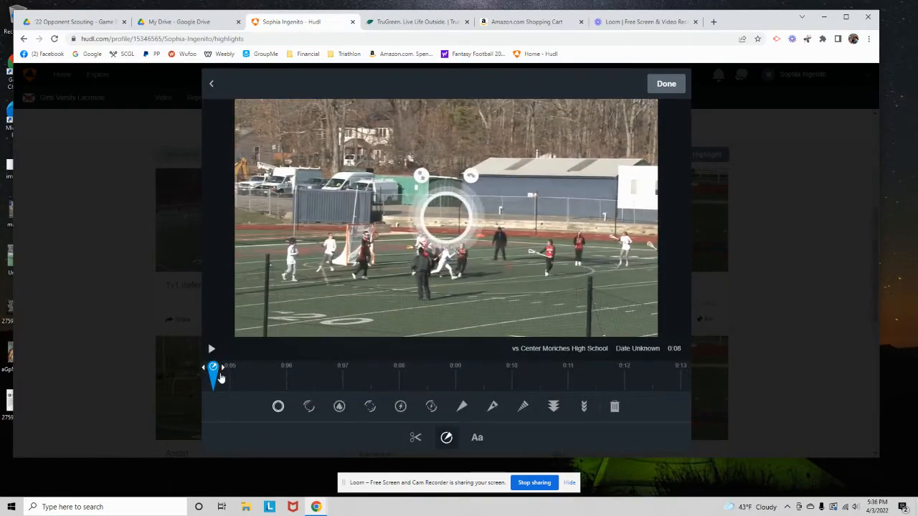
{"action": "left_click_drag", "start_coordinate": [212, 366], "coordinate": [274, 367]}
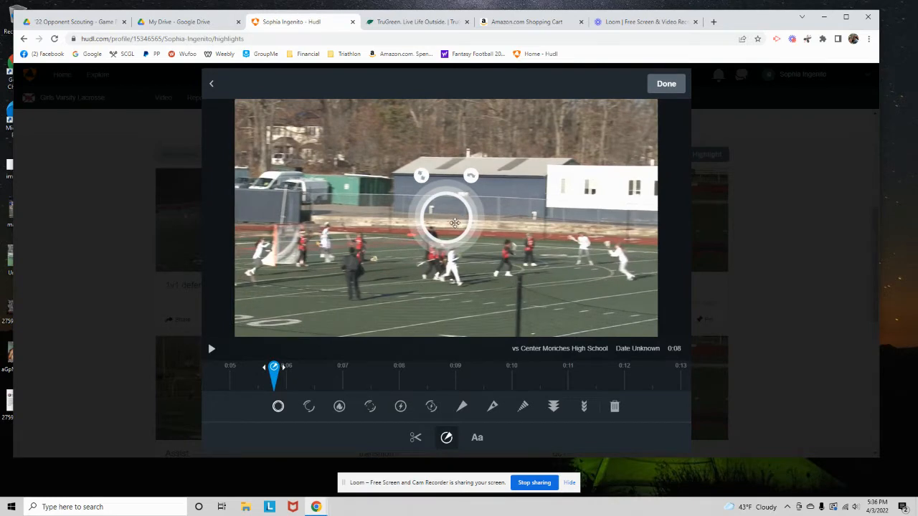
{"action": "left_click_drag", "start_coordinate": [454, 223], "coordinate": [625, 266]}
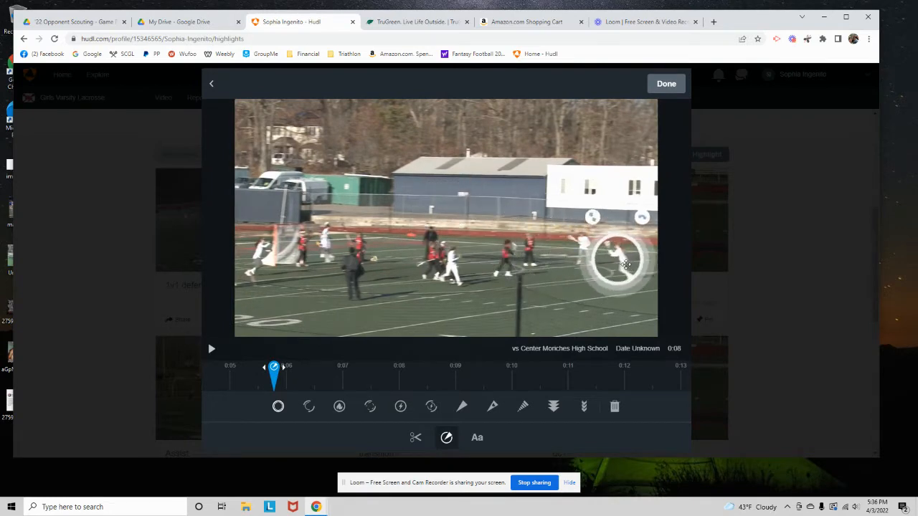
Add the caption "Creates opportunities for teammates", extend it to about 0:10.5 on the timeline, and finish editing the clip
{"action": "left_click", "coordinate": [478, 439]}
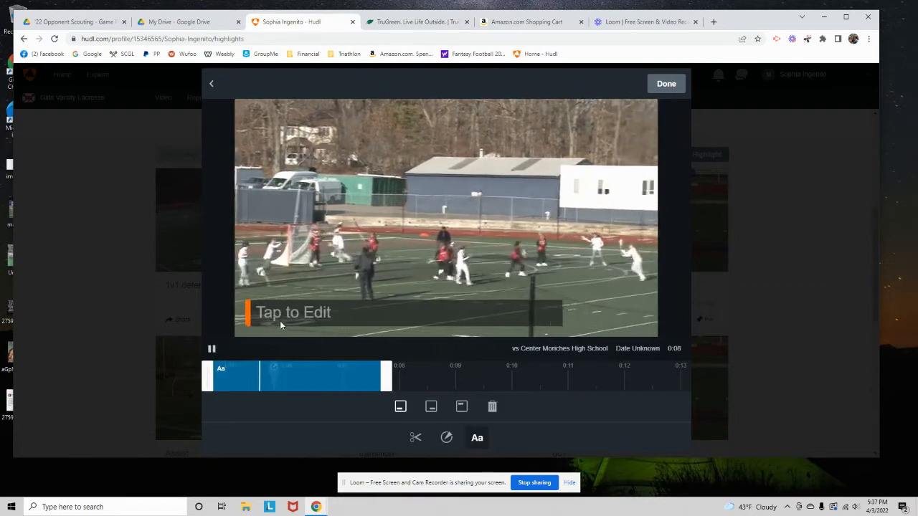
{"action": "left_click", "coordinate": [211, 348]}
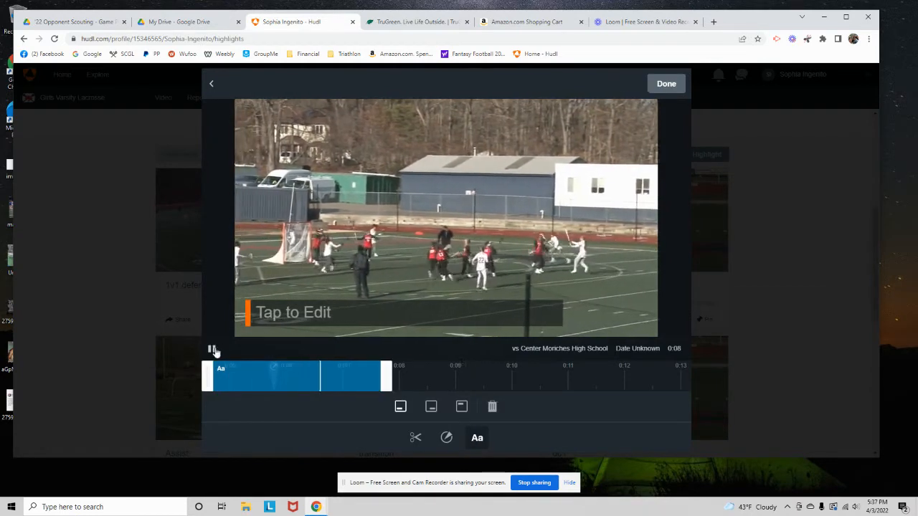
{"action": "left_click", "coordinate": [211, 348]}
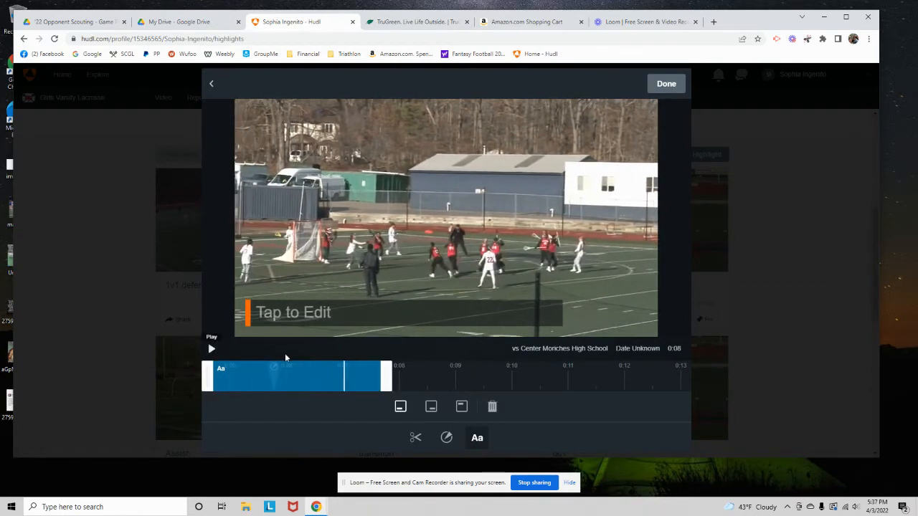
{"action": "left_click", "coordinate": [319, 313]}
{"action": "type", "text": "C"}
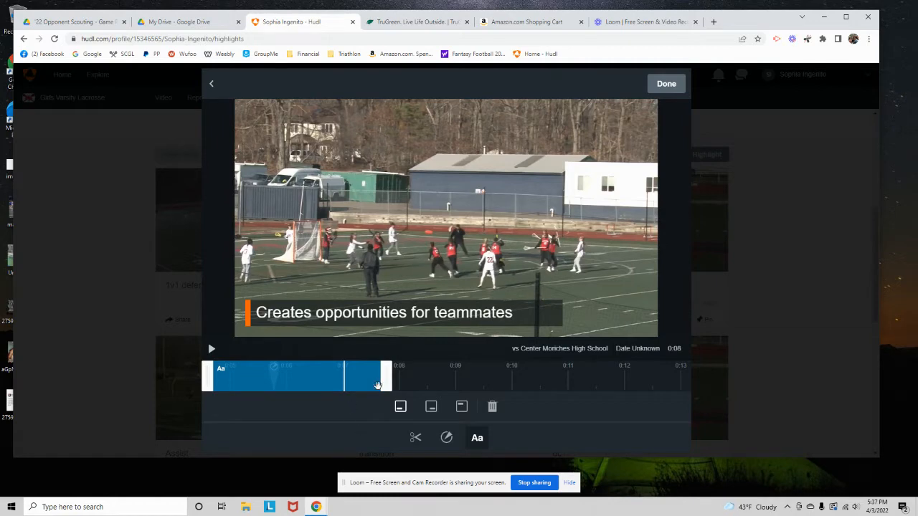
{"action": "left_click_drag", "start_coordinate": [385, 375], "coordinate": [544, 382]}
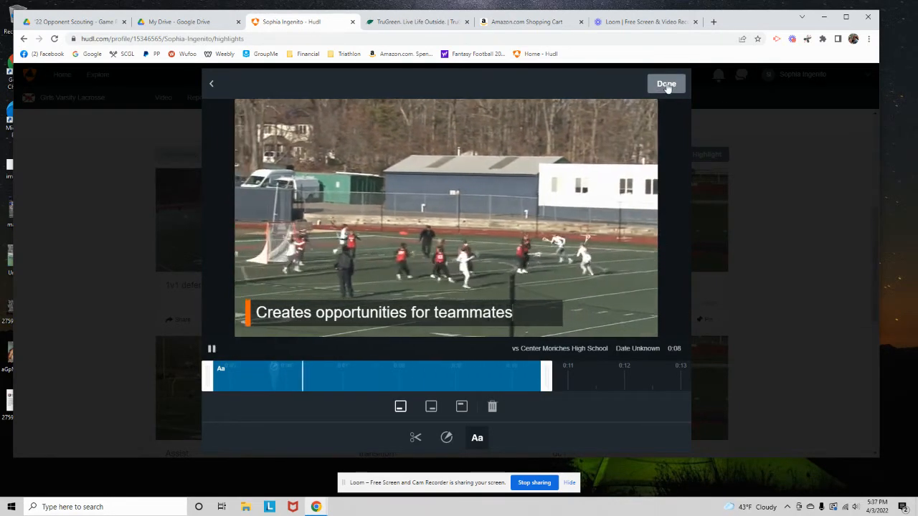
{"action": "left_click", "coordinate": [666, 84]}
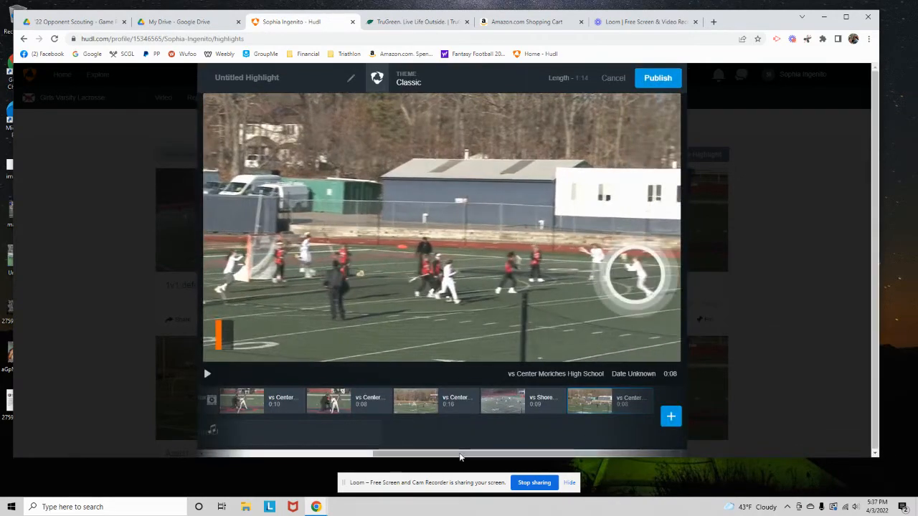
Open the 0:10 Center Moriches clip for editing and extend its start back to about 0:02
{"action": "left_click_drag", "start_coordinate": [460, 454], "coordinate": [333, 455]}
{"action": "mouse_move", "coordinate": [435, 400]}
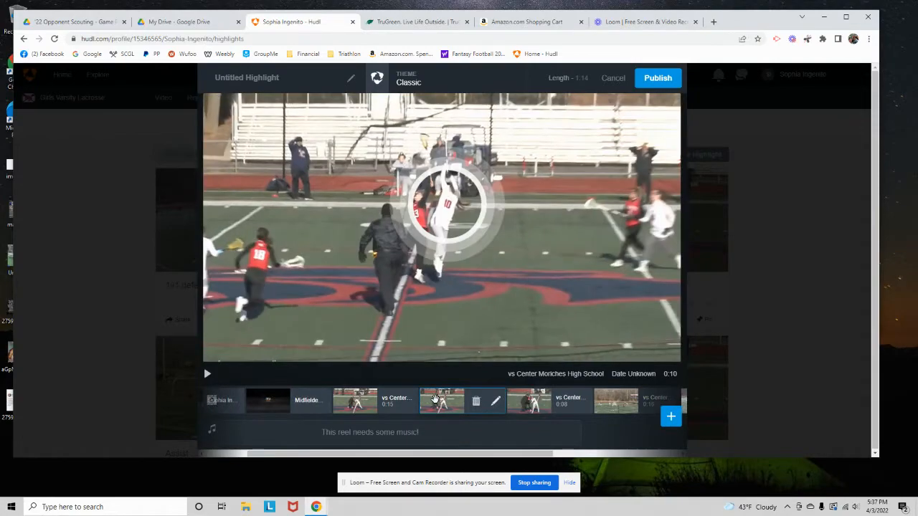
{"action": "left_click", "coordinate": [496, 402]}
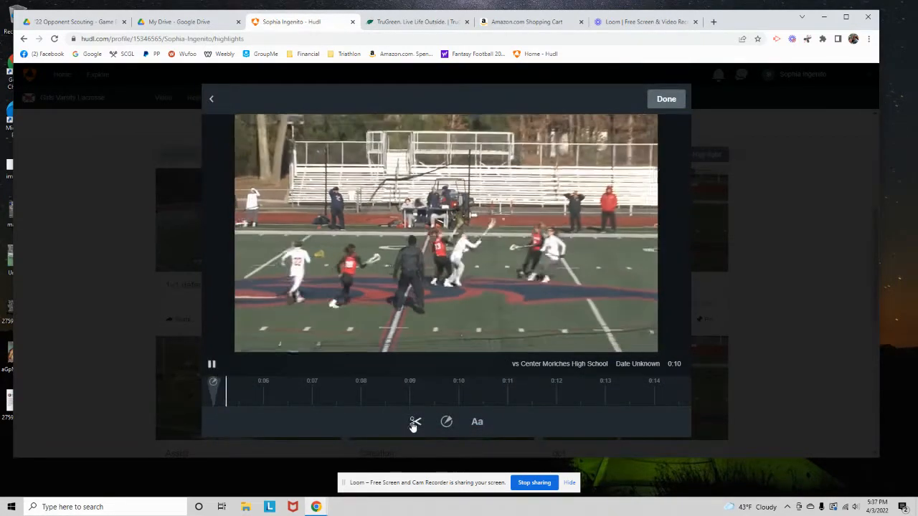
{"action": "left_click", "coordinate": [414, 423]}
{"action": "left_click_drag", "start_coordinate": [336, 397], "coordinate": [261, 403]}
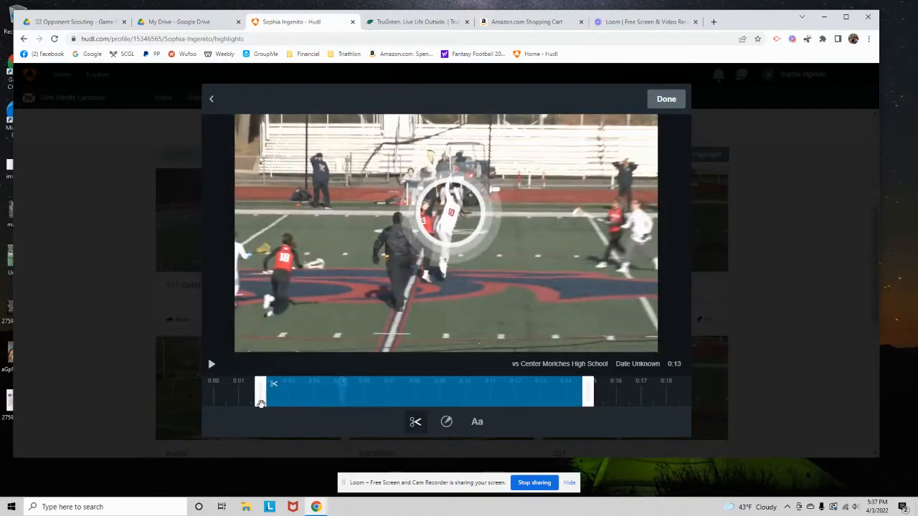
{"action": "mouse_move", "coordinate": [261, 403]}
{"action": "left_mouse_down"}
{"action": "mouse_move", "coordinate": [244, 399]}
{"action": "mouse_move", "coordinate": [267, 399]}
{"action": "mouse_move", "coordinate": [252, 400]}
{"action": "left_mouse_up"}
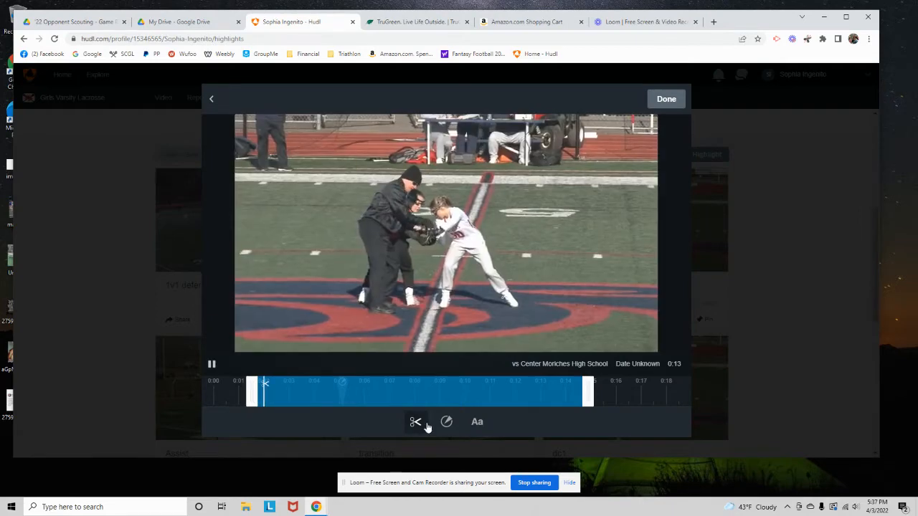
Move the spotlight to about 0:03 around the player taking the draw, change it to the blue-and-orange ring style, and finish editing
{"action": "left_click", "coordinate": [445, 423]}
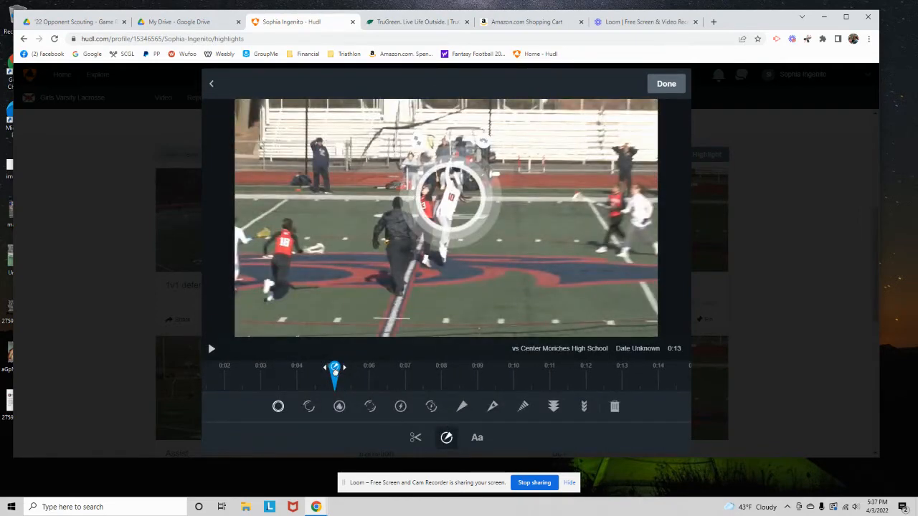
{"action": "left_click_drag", "start_coordinate": [335, 372], "coordinate": [257, 368]}
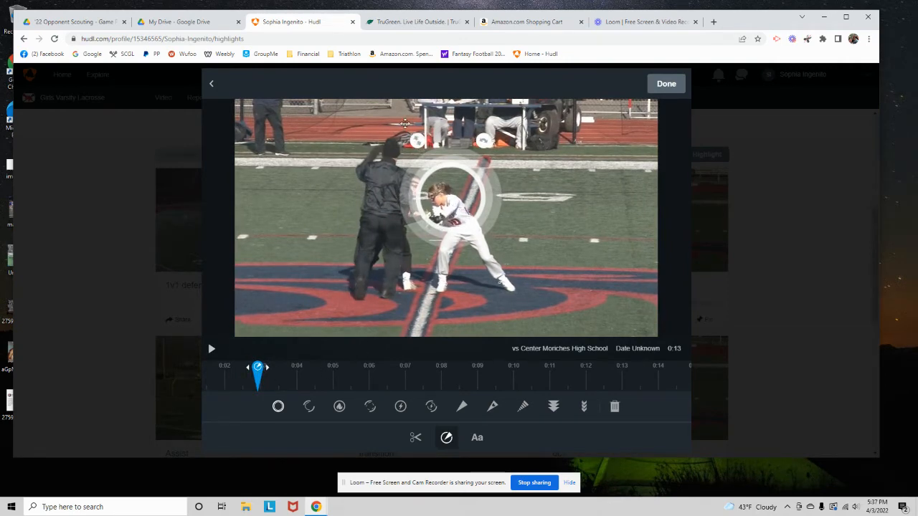
{"action": "left_click_drag", "start_coordinate": [445, 188], "coordinate": [445, 204]}
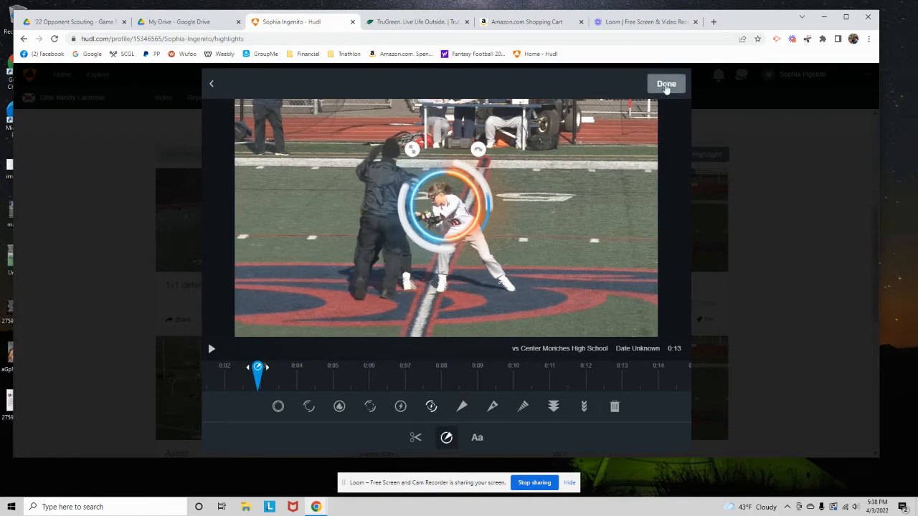
{"action": "left_click", "coordinate": [666, 84]}
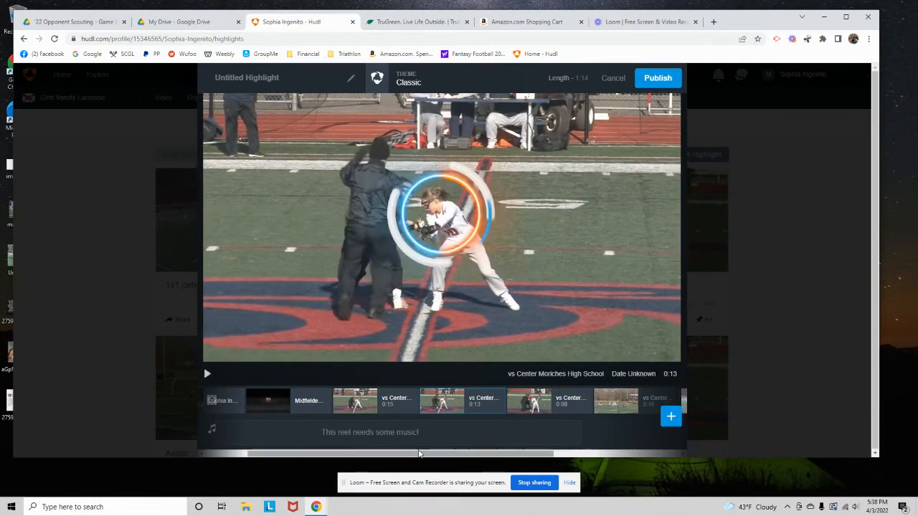
{"action": "left_click_drag", "start_coordinate": [430, 453], "coordinate": [308, 454]}
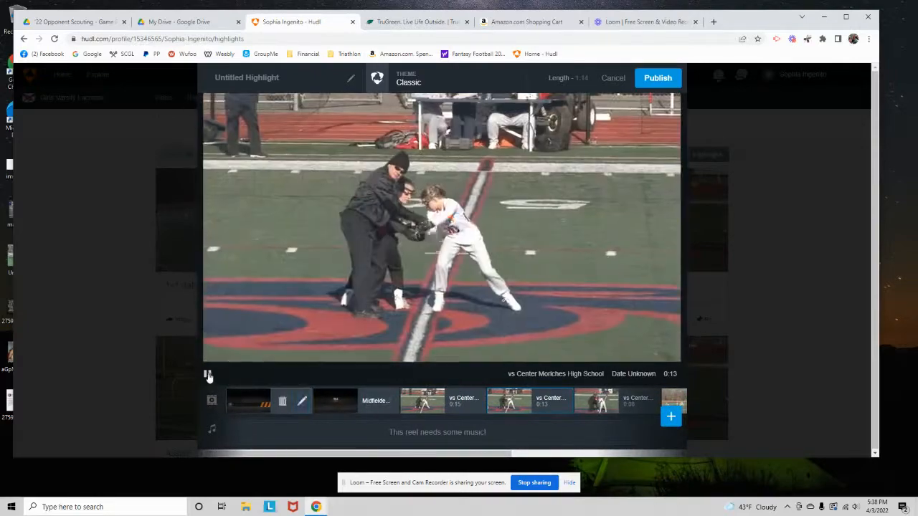
{"action": "left_click", "coordinate": [207, 374]}
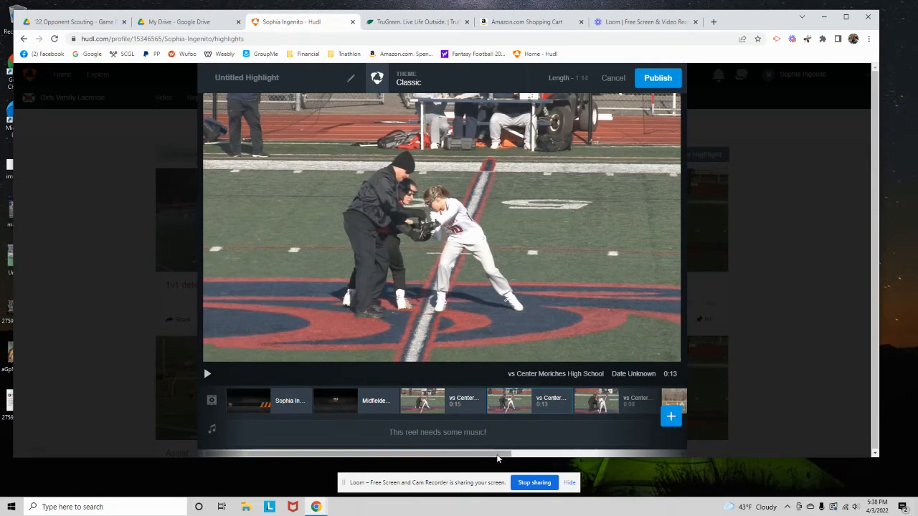
{"action": "mouse_move", "coordinate": [497, 455]}
{"action": "left_mouse_down"}
{"action": "mouse_move", "coordinate": [508, 455]}
{"action": "mouse_move", "coordinate": [479, 452]}
{"action": "left_mouse_up"}
{"action": "mouse_move", "coordinate": [523, 407]}
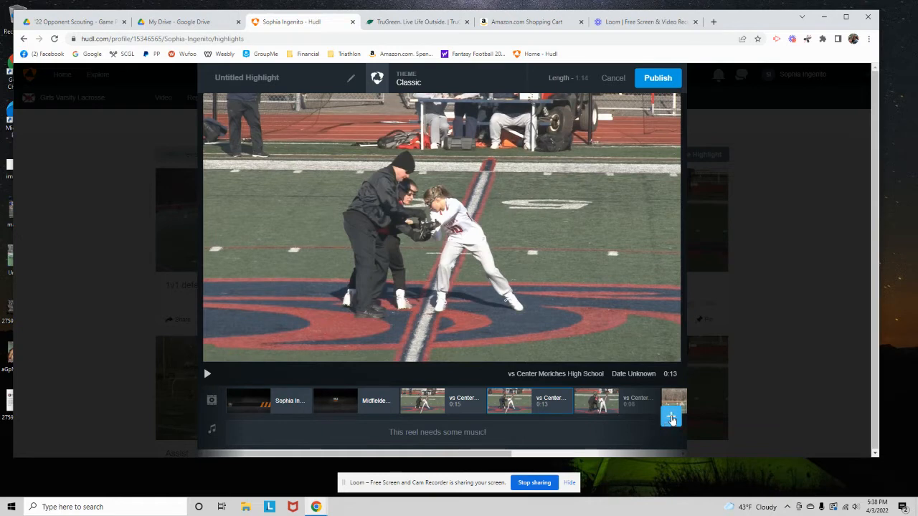
Open the music library for the reel and filter the songs to the Epic genre
{"action": "left_click", "coordinate": [671, 419]}
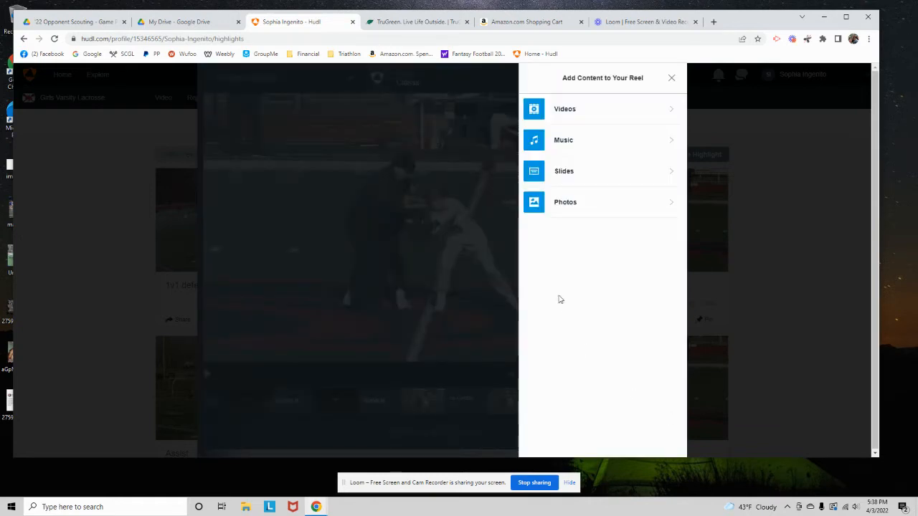
{"action": "left_click", "coordinate": [570, 147]}
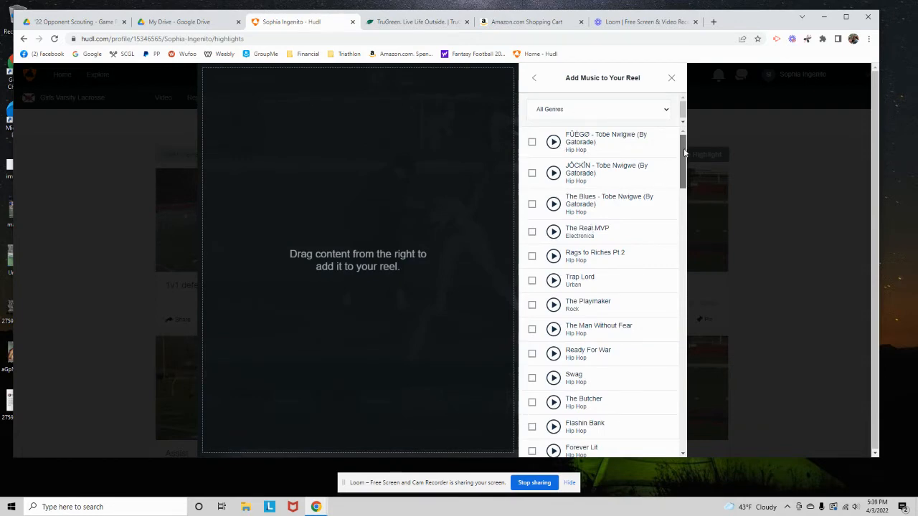
{"action": "left_click_drag", "start_coordinate": [685, 156], "coordinate": [676, 373]}
{"action": "scroll", "coordinate": [667, 181], "scroll_direction": "up", "scroll_amount": 2}
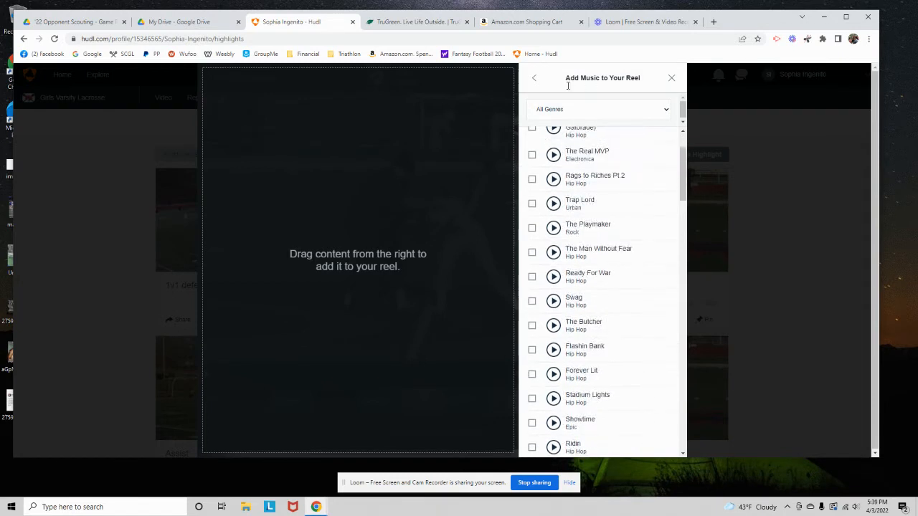
{"action": "left_click", "coordinate": [578, 109]}
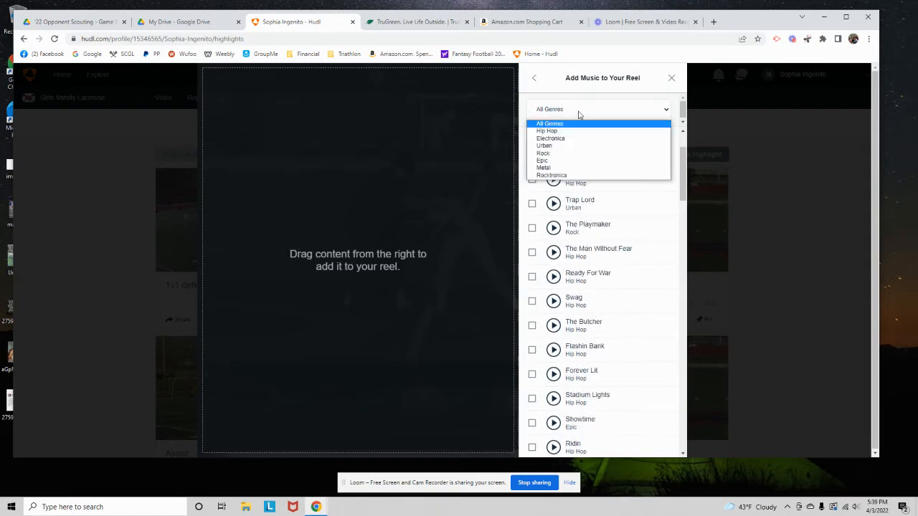
{"action": "left_click", "coordinate": [544, 160]}
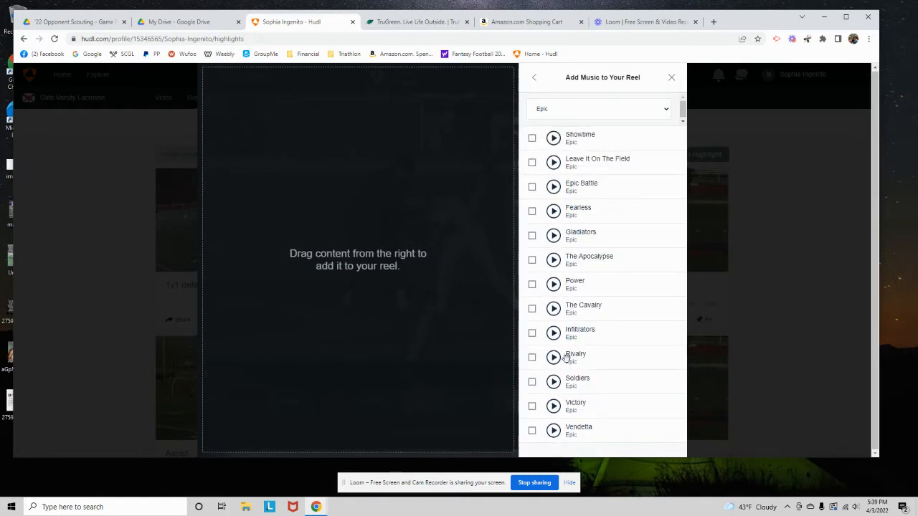
Preview the Epic songs Infiltrators and The Cavalry, and add The Cavalry to the reel
{"action": "left_click", "coordinate": [553, 333]}
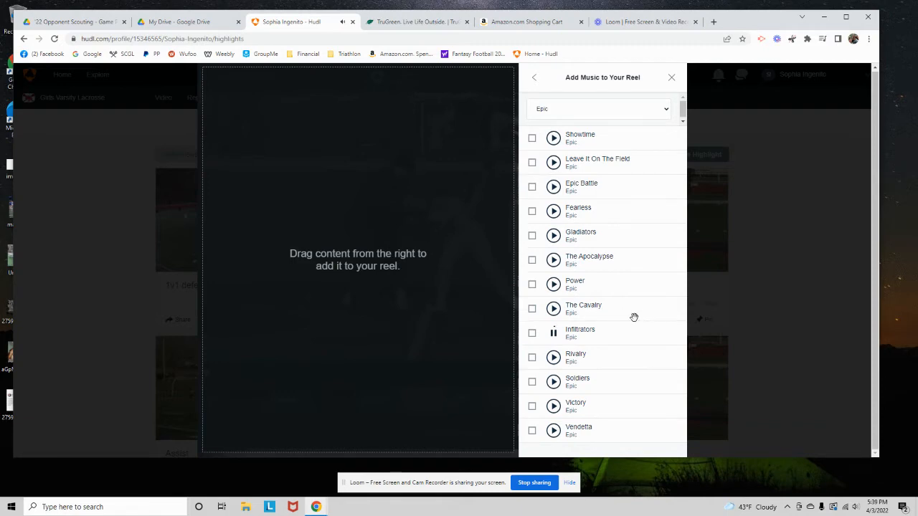
{"action": "left_click", "coordinate": [553, 308]}
{"action": "left_click", "coordinate": [552, 311]}
{"action": "left_click", "coordinate": [531, 311]}
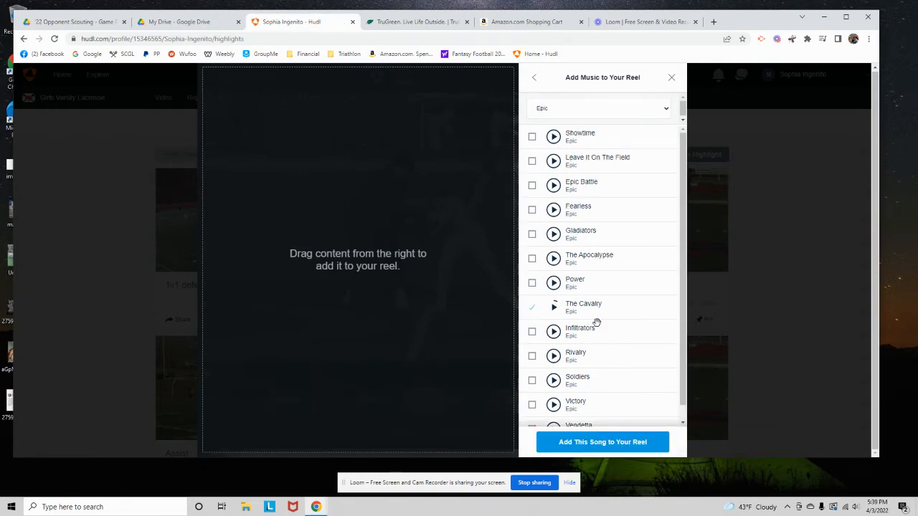
{"action": "left_click", "coordinate": [604, 443]}
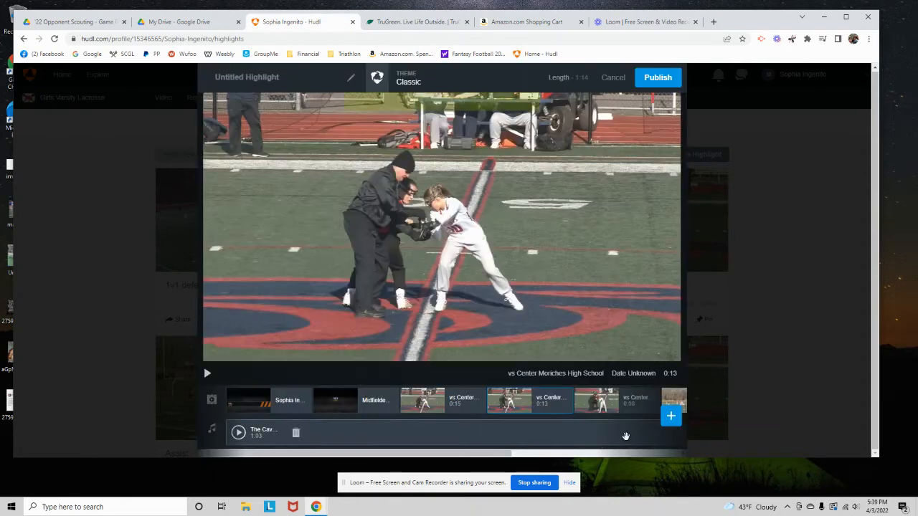
Check the music track's coverage along the timeline and add the Epic song Infiltrators as a second track
{"action": "scroll", "coordinate": [528, 450], "scroll_direction": "right", "scroll_amount": 2}
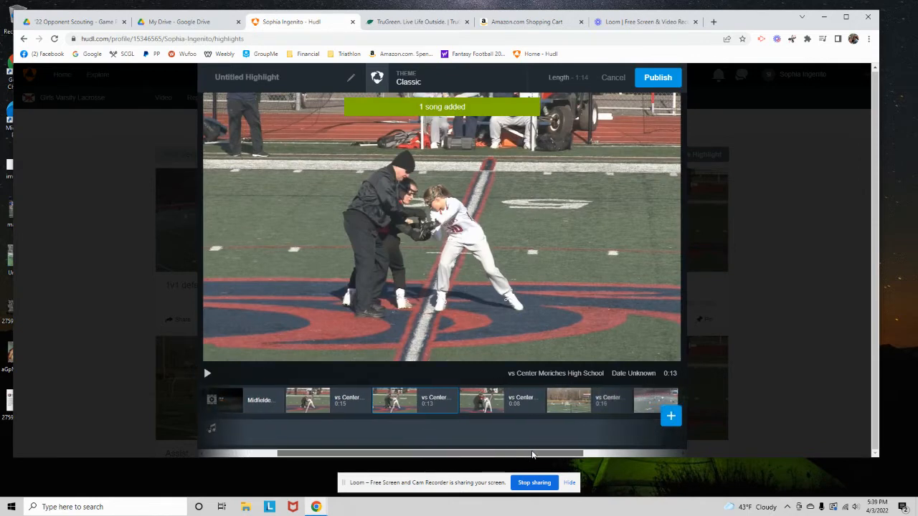
{"action": "left_click_drag", "start_coordinate": [549, 455], "coordinate": [401, 451]}
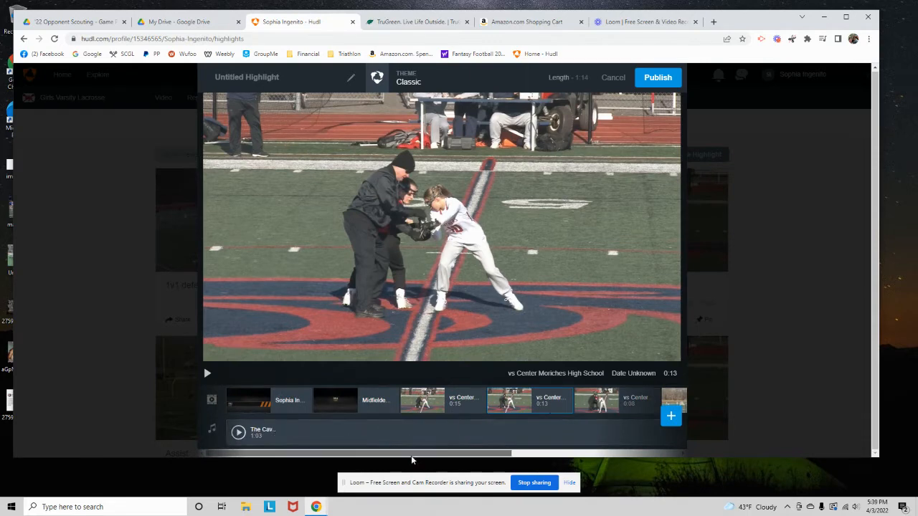
{"action": "left_click_drag", "start_coordinate": [410, 453], "coordinate": [579, 448]}
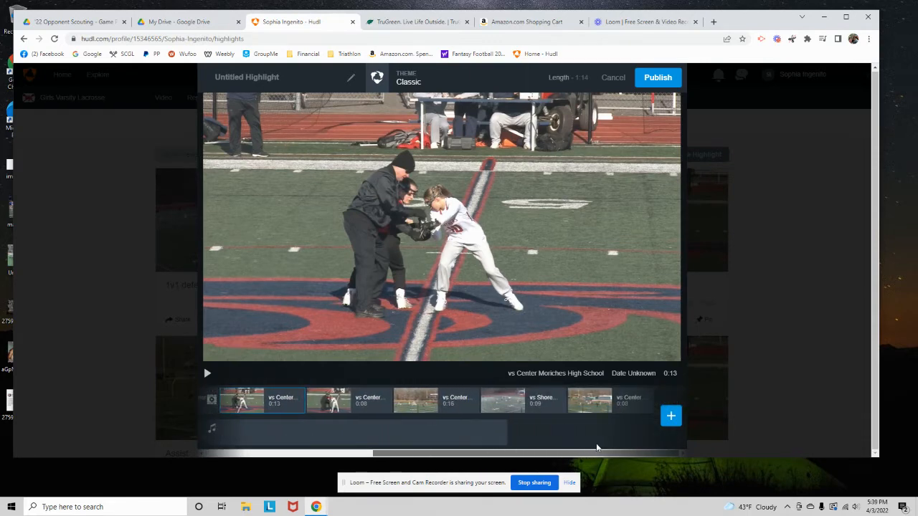
{"action": "left_click", "coordinate": [670, 416]}
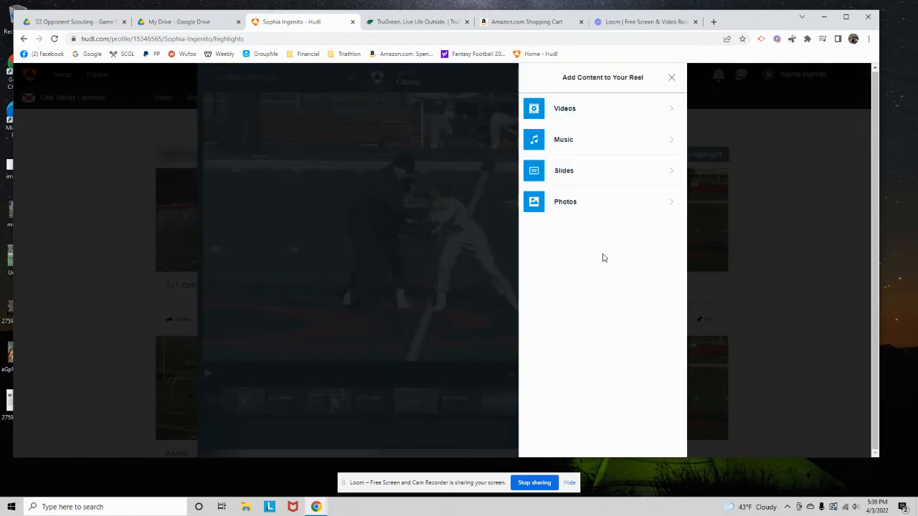
{"action": "left_click", "coordinate": [582, 141]}
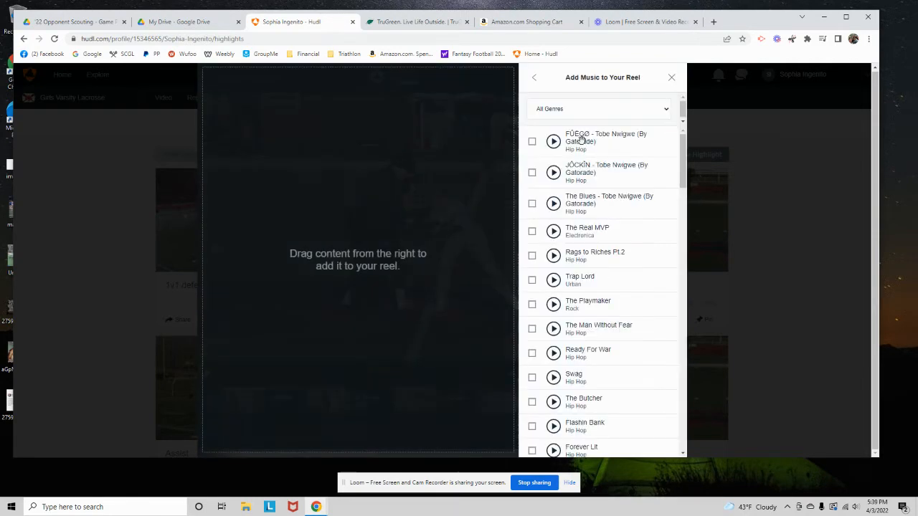
{"action": "left_click", "coordinate": [565, 109]}
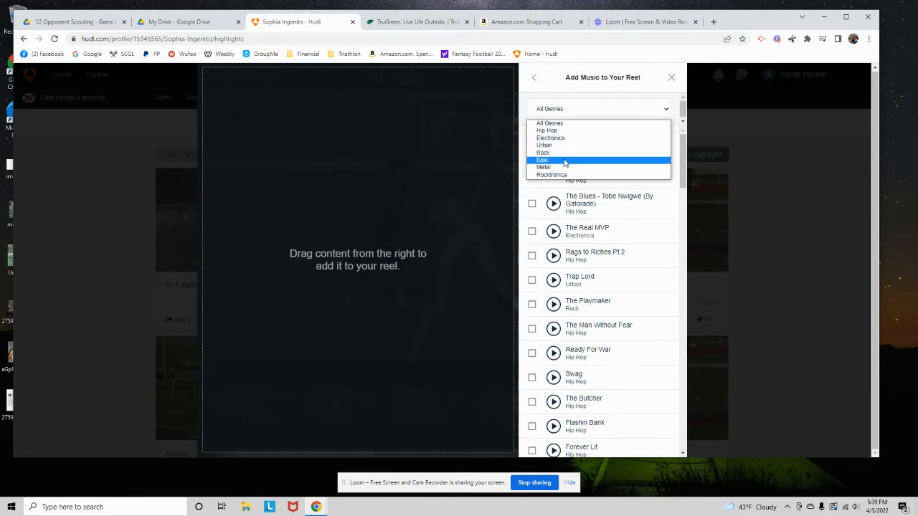
{"action": "left_click", "coordinate": [565, 159]}
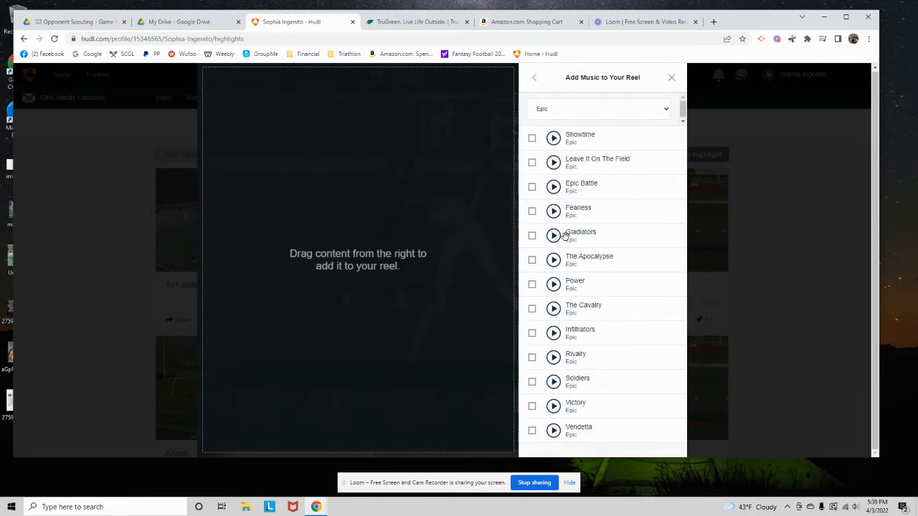
{"action": "left_click", "coordinate": [553, 284]}
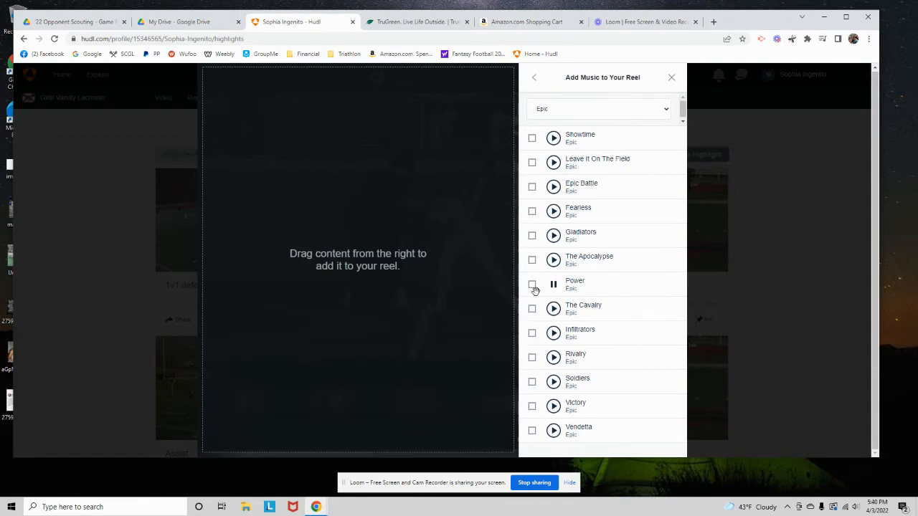
{"action": "left_click", "coordinate": [532, 333]}
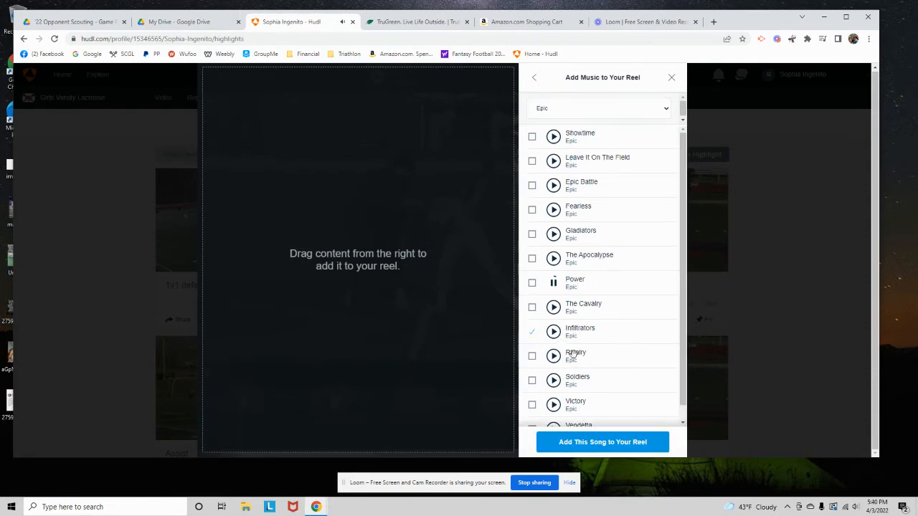
{"action": "left_click", "coordinate": [603, 442]}
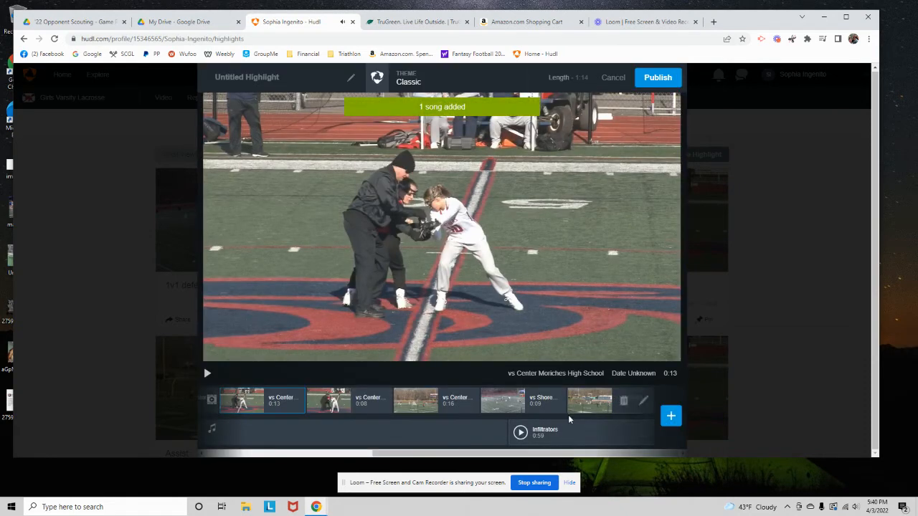
Return to the start of the timeline and display the "Midfielder - Draw Specialist" slide
{"action": "mouse_move", "coordinate": [646, 433]}
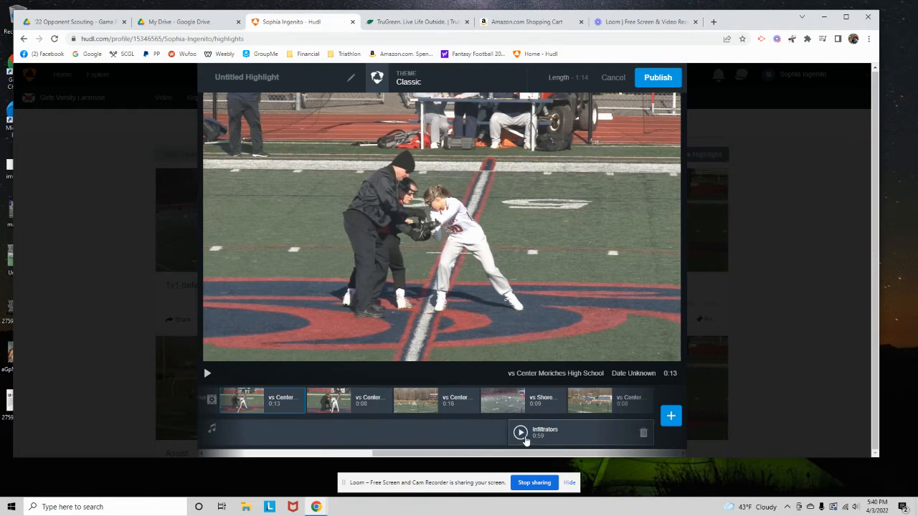
{"action": "left_click_drag", "start_coordinate": [510, 453], "coordinate": [321, 452]}
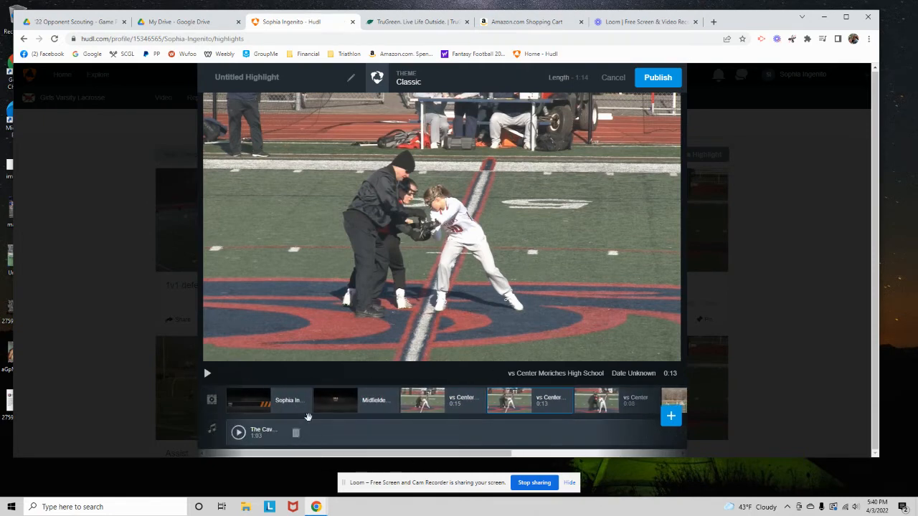
{"action": "left_click", "coordinate": [330, 398]}
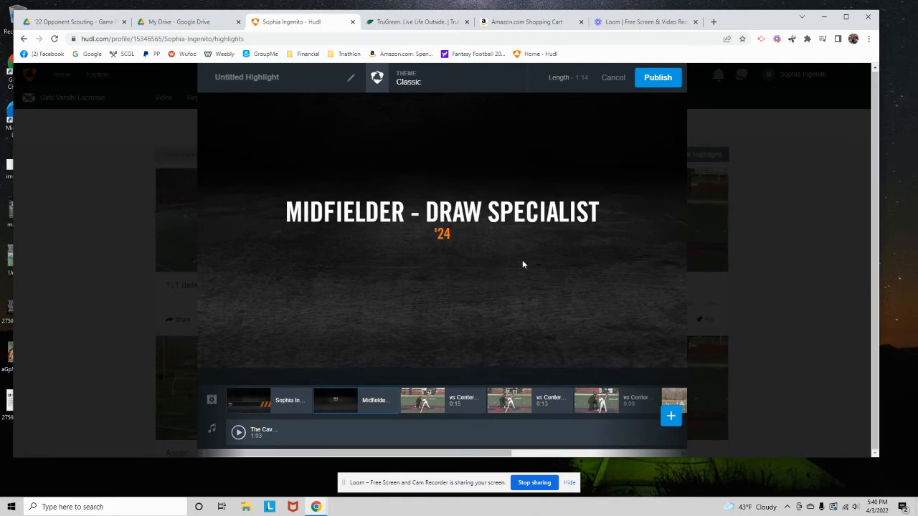
Title the reel with the player's full name followed by "March '22", publish it, and close the sharing dialog
{"action": "left_click", "coordinate": [236, 81]}
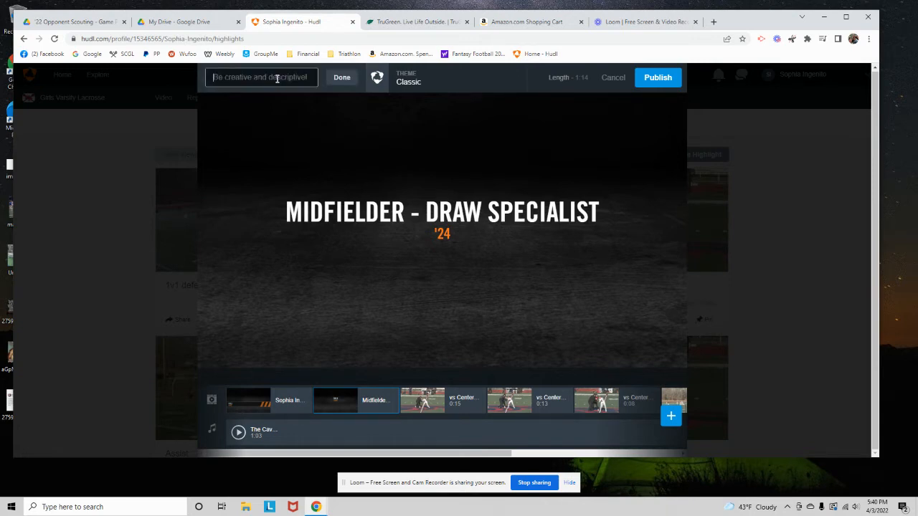
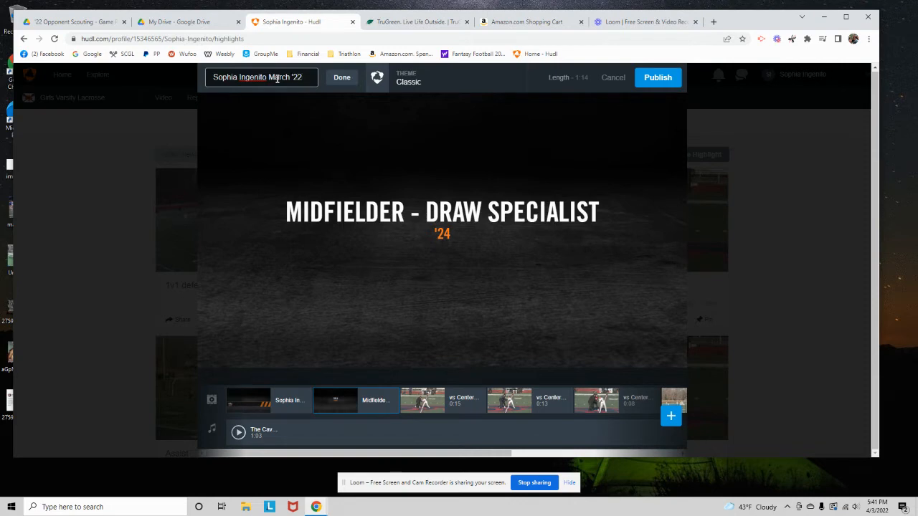
{"action": "left_click", "coordinate": [657, 78]}
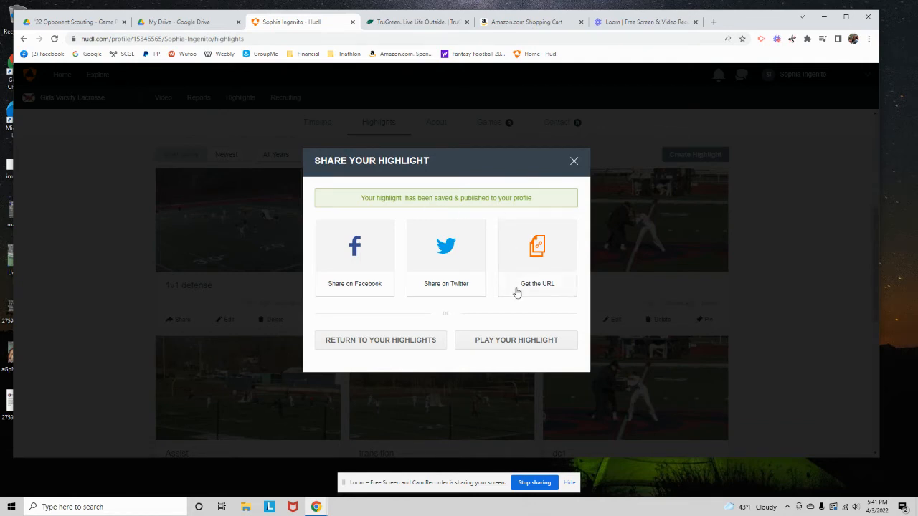
{"action": "left_click", "coordinate": [574, 162]}
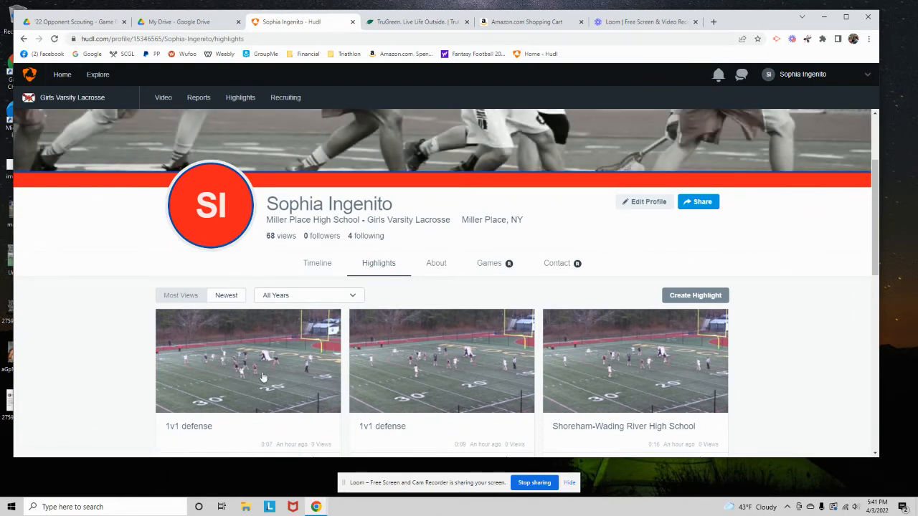
Reload the player's profile highlights and look through the list for the newly published reel
{"action": "left_click", "coordinate": [54, 39]}
{"action": "scroll", "coordinate": [265, 300], "scroll_direction": "down", "scroll_amount": 2}
{"action": "scroll", "coordinate": [287, 289], "scroll_direction": "up", "scroll_amount": 1}
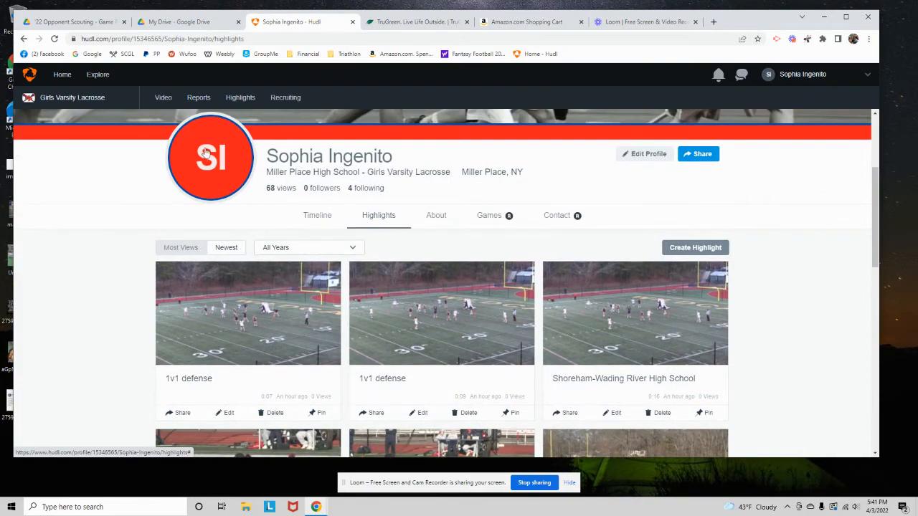
{"action": "left_click", "coordinate": [54, 38]}
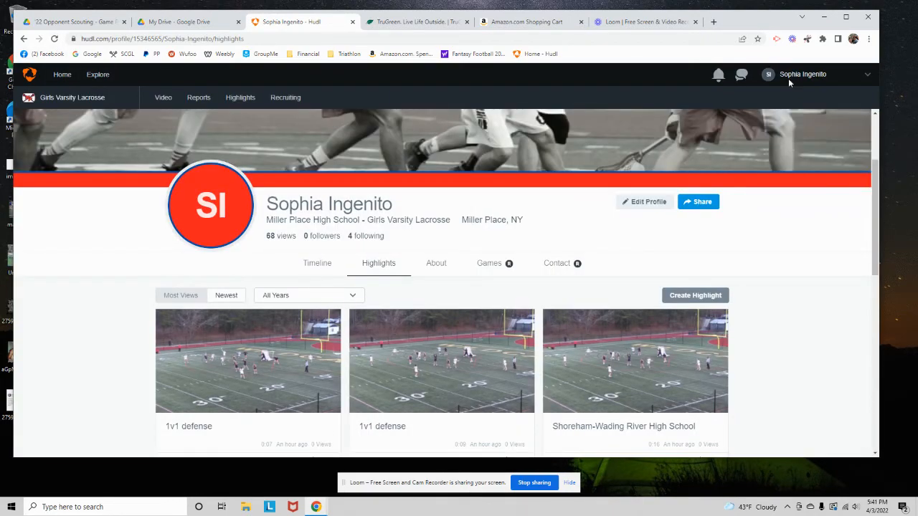
{"action": "left_click", "coordinate": [789, 76]}
{"action": "left_click", "coordinate": [792, 120]}
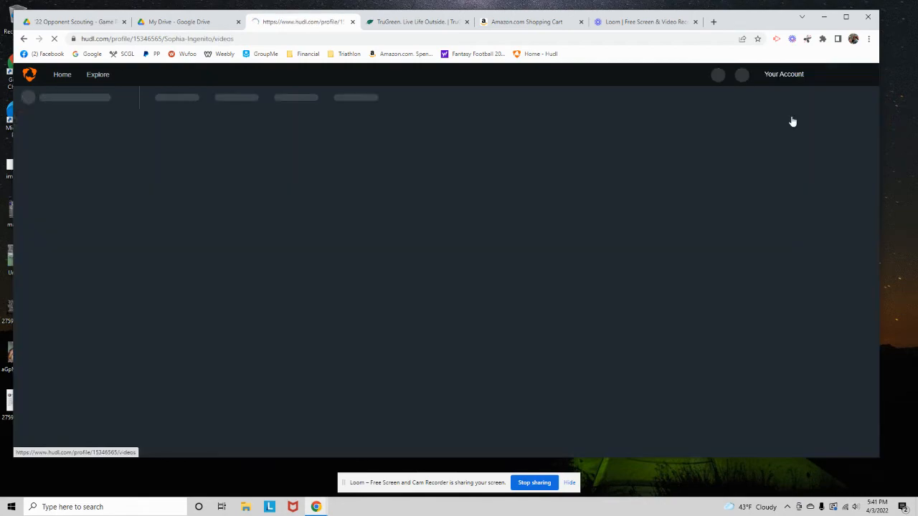
{"action": "scroll", "coordinate": [478, 307], "scroll_direction": "down", "scroll_amount": 3}
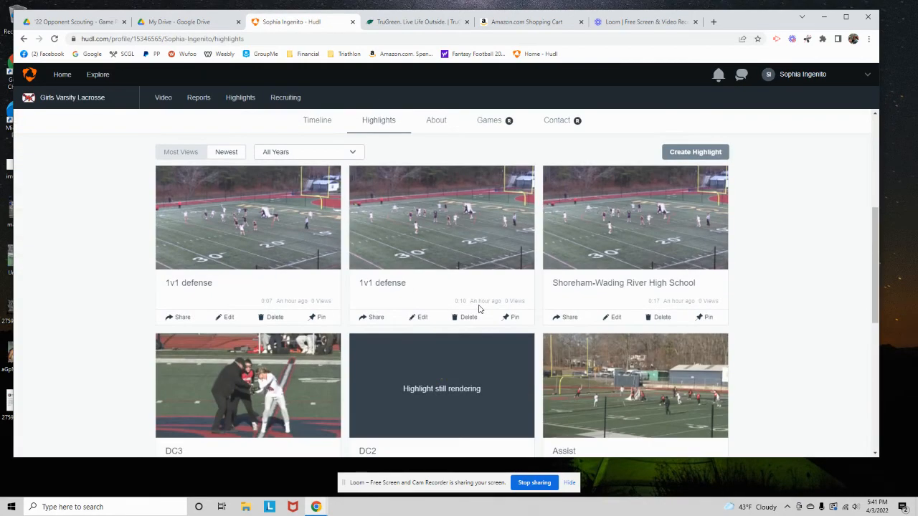
{"action": "scroll", "coordinate": [445, 328], "scroll_direction": "down", "scroll_amount": 4}
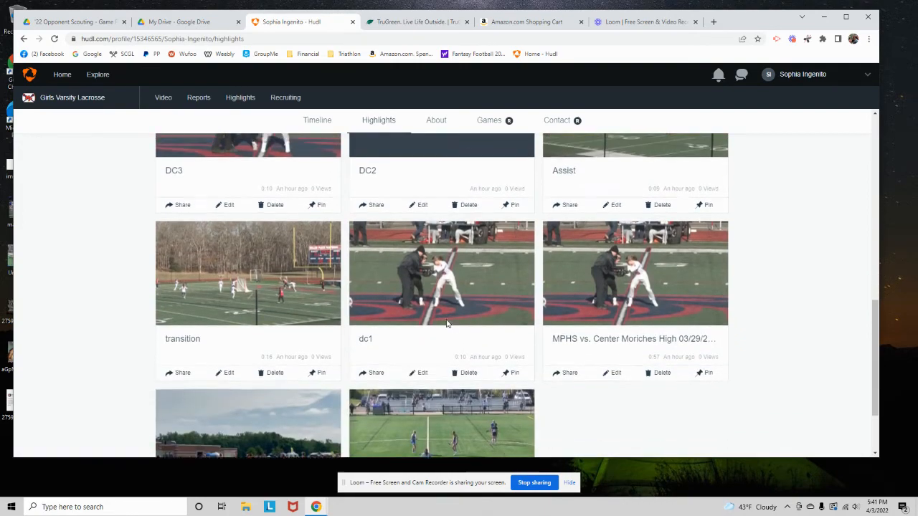
{"action": "scroll", "coordinate": [446, 323], "scroll_direction": "up", "scroll_amount": 4}
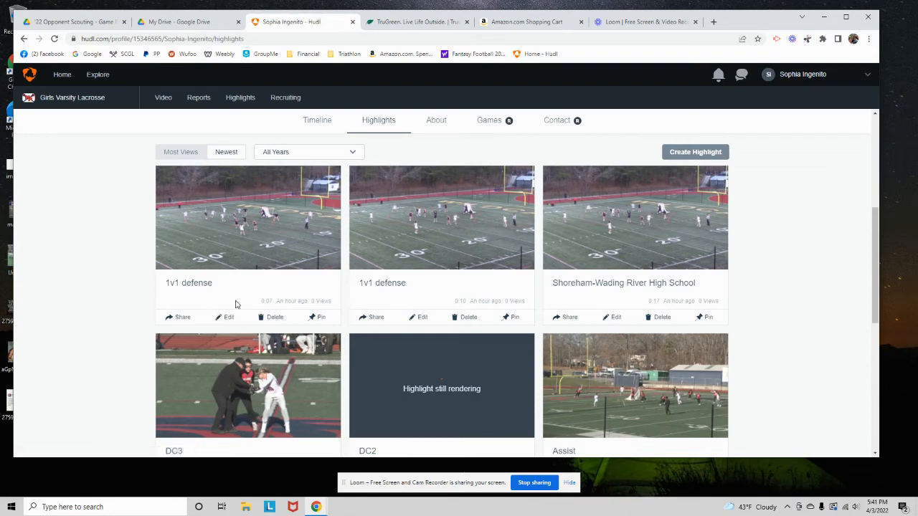
{"action": "scroll", "coordinate": [237, 305], "scroll_direction": "up", "scroll_amount": 1}
{"action": "left_click", "coordinate": [55, 39]}
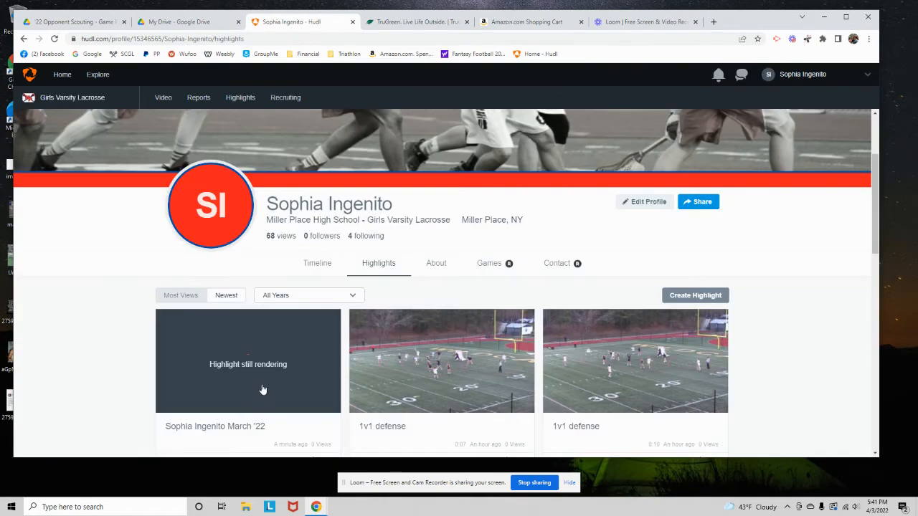
Copy the URL of the "March '22" reel from its sharing options and close them
{"action": "scroll", "coordinate": [296, 367], "scroll_direction": "down", "scroll_amount": 1}
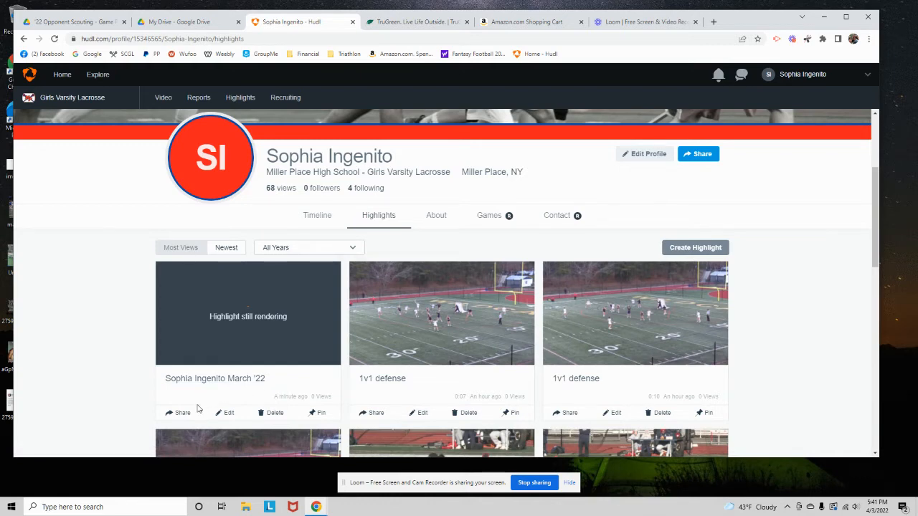
{"action": "scroll", "coordinate": [233, 401], "scroll_direction": "down", "scroll_amount": 1}
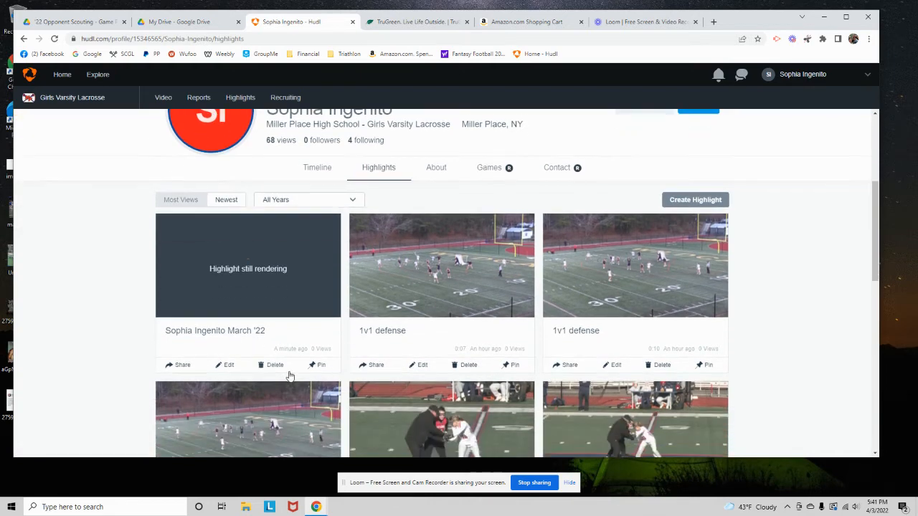
{"action": "left_click", "coordinate": [180, 366]}
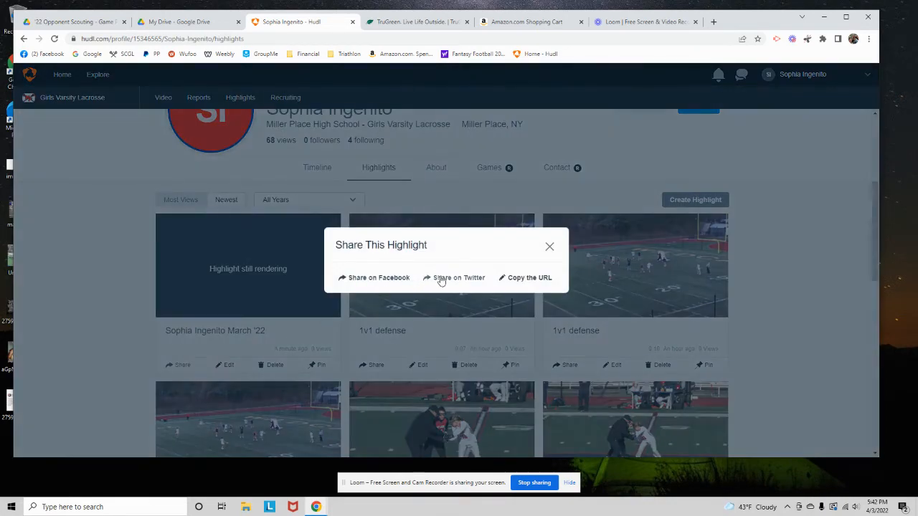
{"action": "left_click", "coordinate": [530, 282]}
{"action": "left_click", "coordinate": [549, 251]}
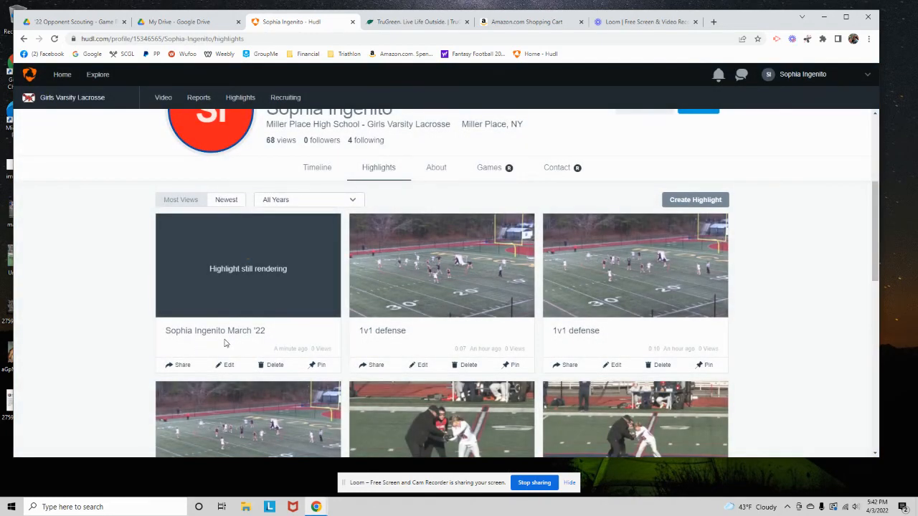
{"action": "left_click", "coordinate": [179, 366]}
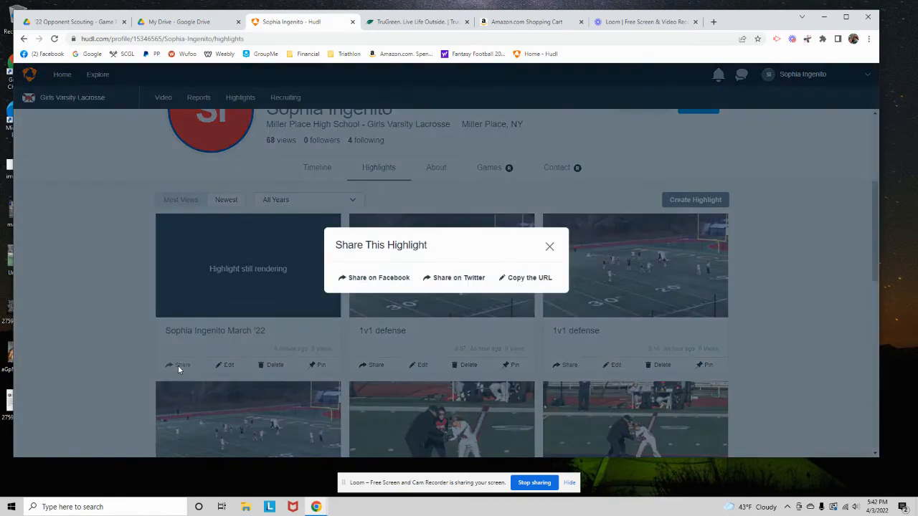
{"action": "left_click", "coordinate": [549, 247]}
Open the published "March '22" reel and play it in full screen
{"action": "left_click", "coordinate": [215, 259]}
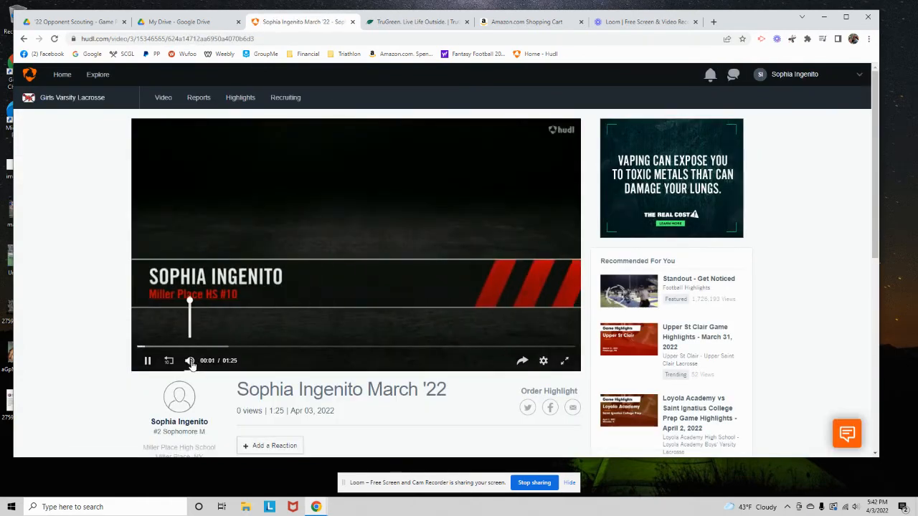
{"action": "left_click", "coordinate": [565, 362]}
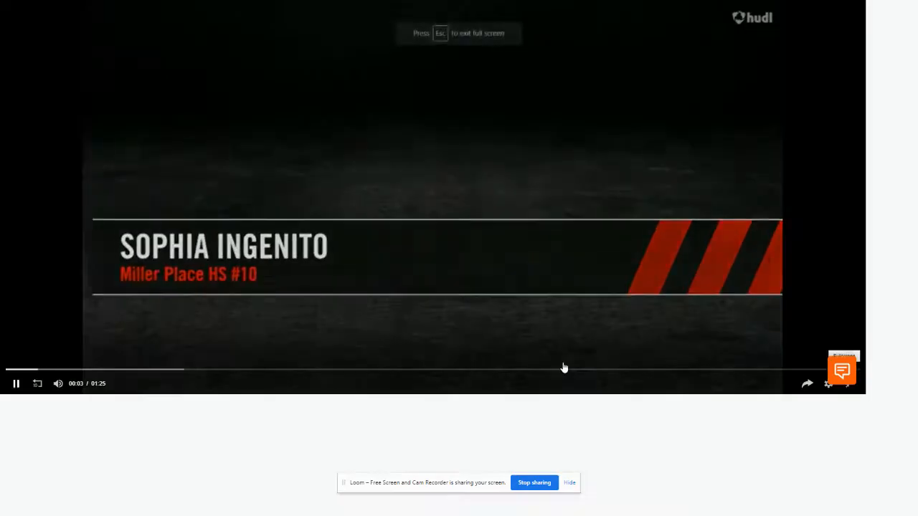